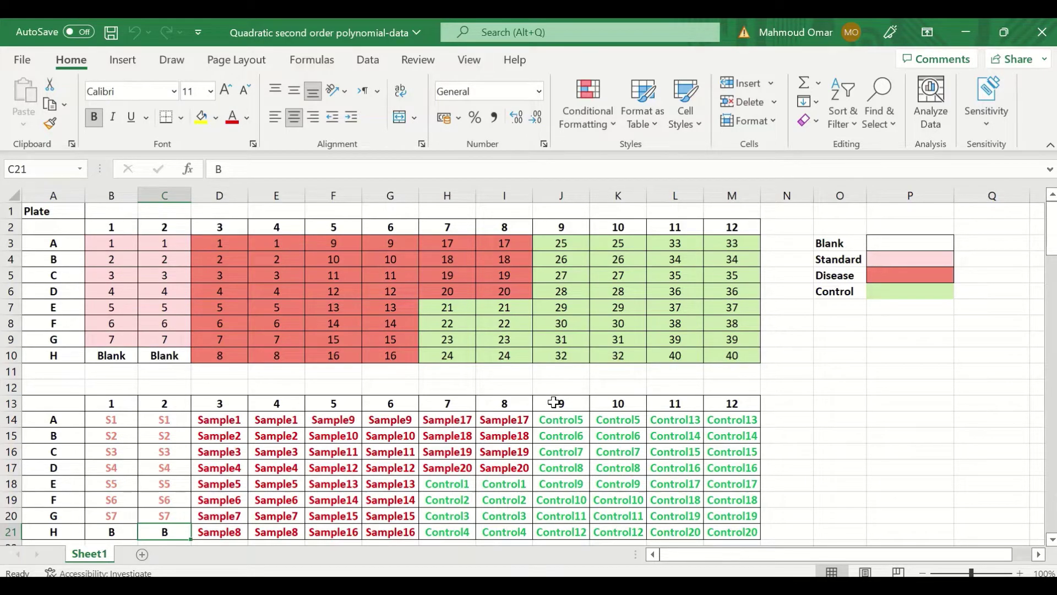
# Enter =B25-AVERAGE(B32:C32) in cell B36, the first well of the Blank corrected table.
pyautogui.scroll(-1, 554, 403)
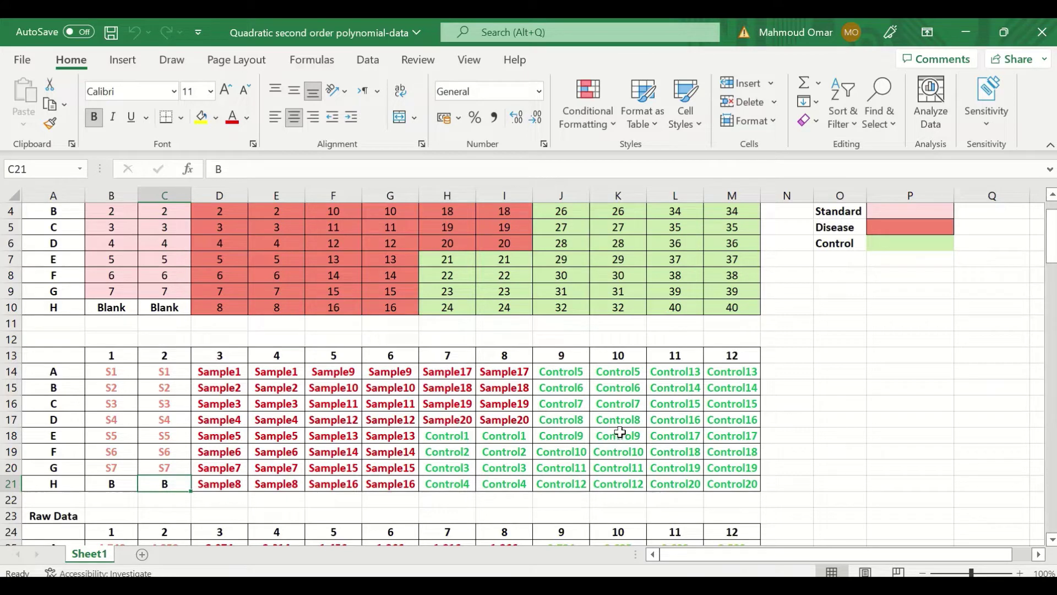
pyautogui.scroll(-2, 621, 432)
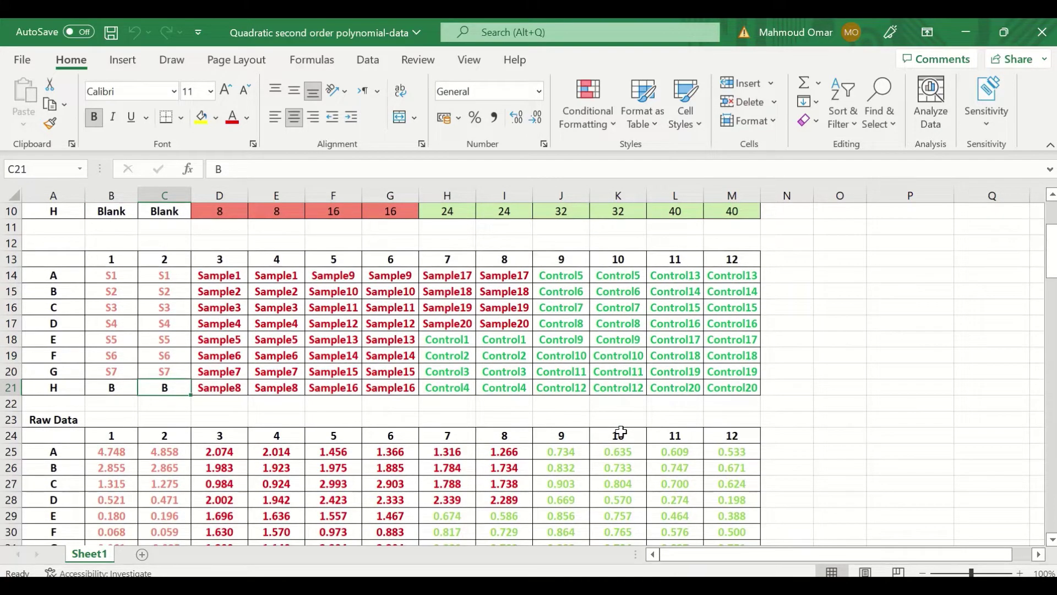
pyautogui.click(348, 426)
pyautogui.scroll(-2, 347, 426)
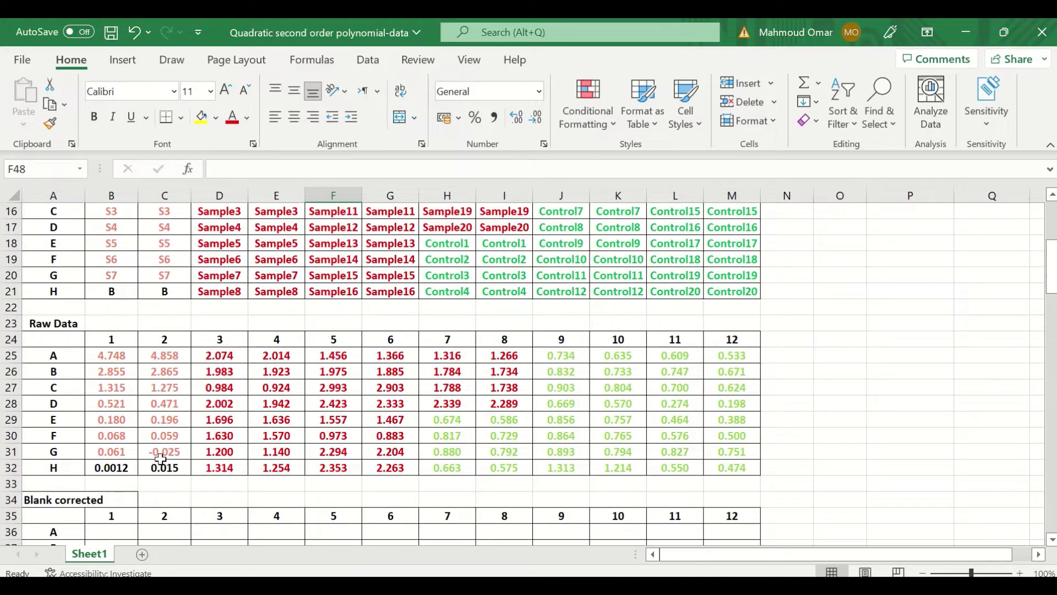
pyautogui.scroll(-2, 160, 459)
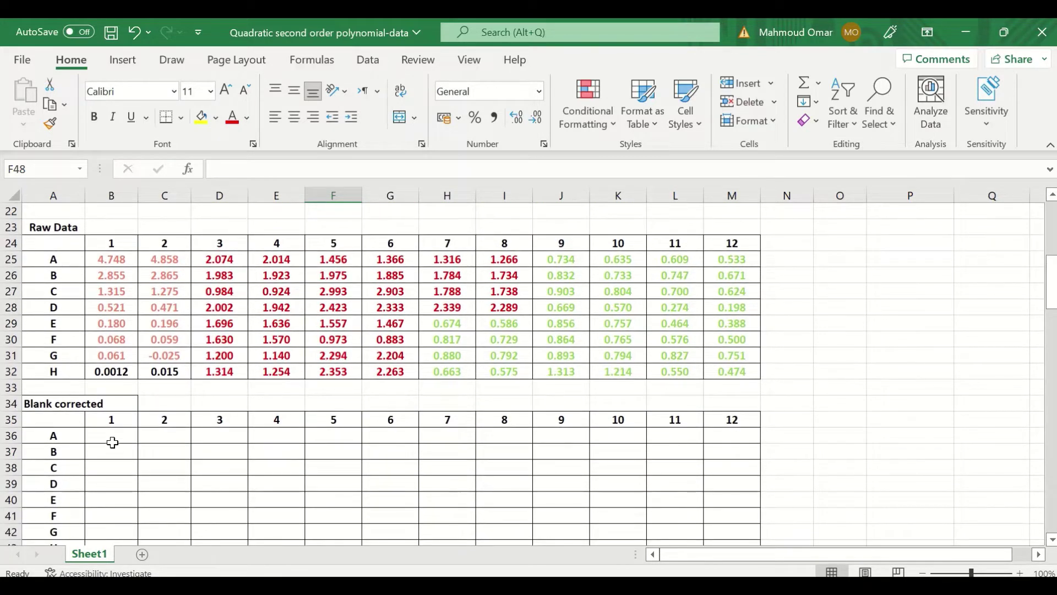
pyautogui.click(112, 436)
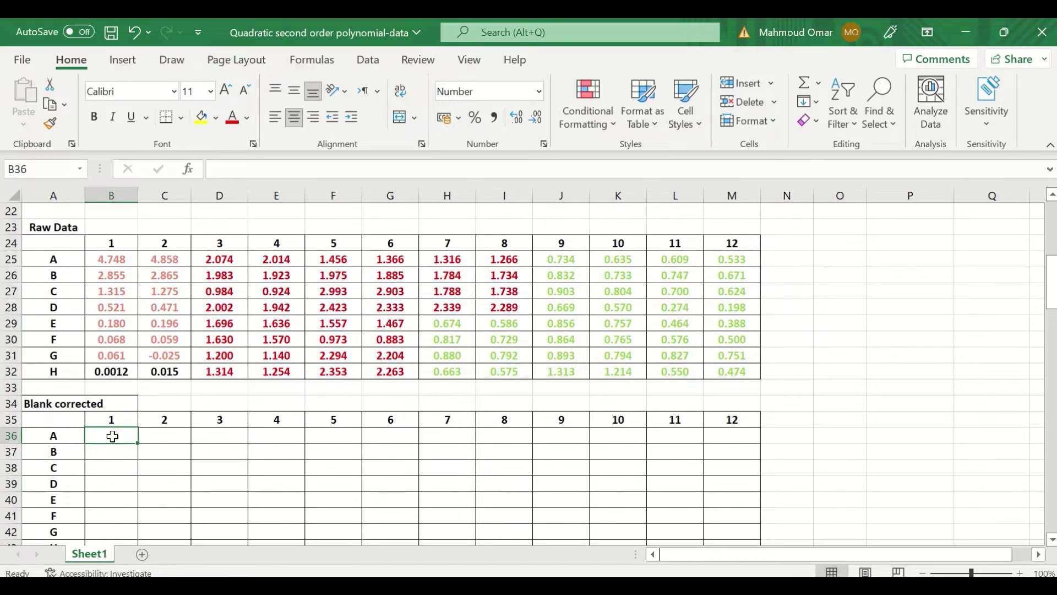
pyautogui.write('=')
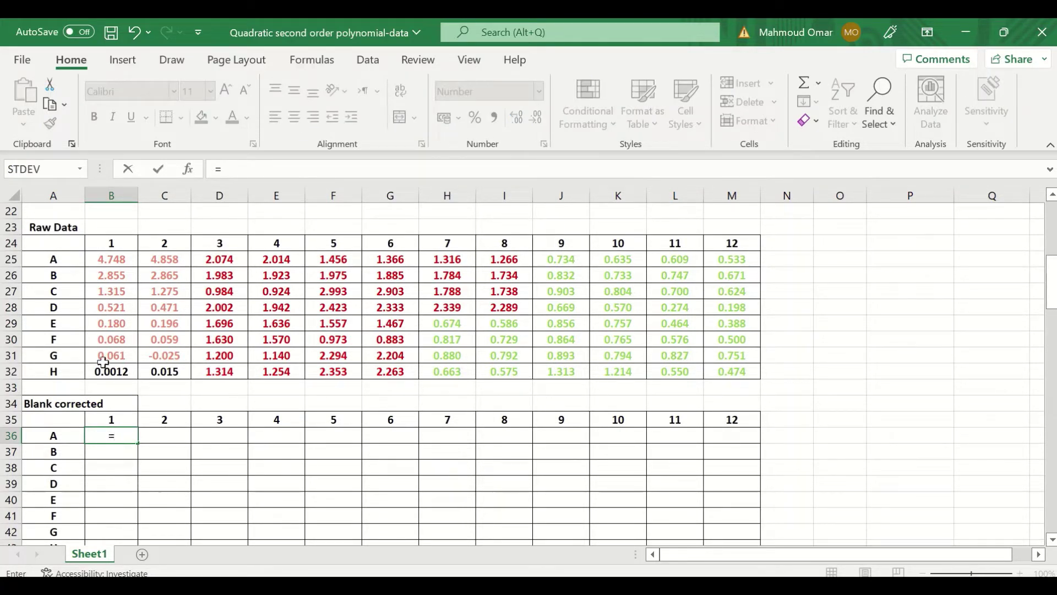
pyautogui.click(109, 262)
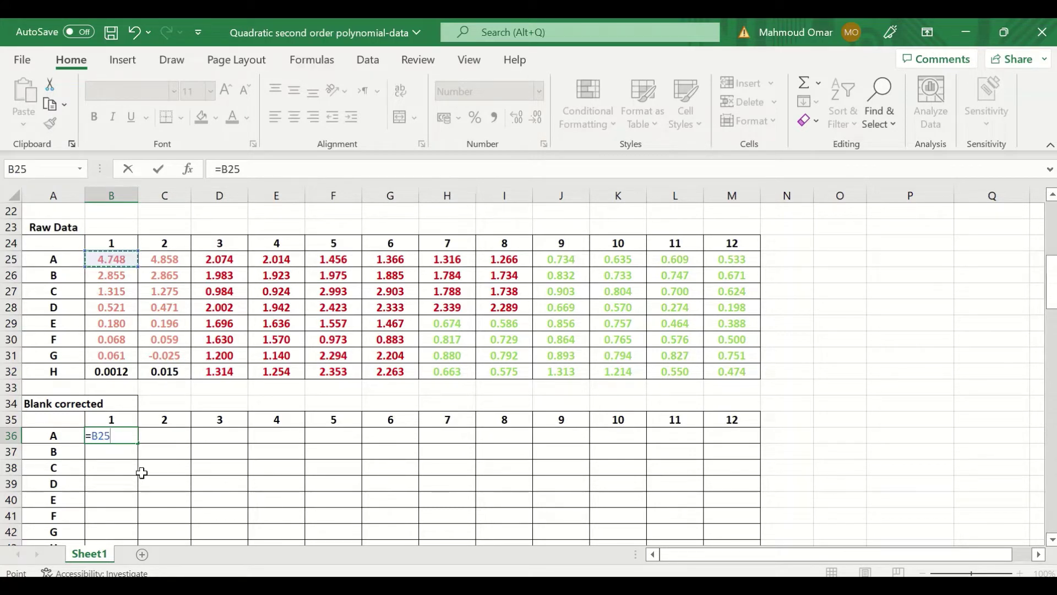
pyautogui.write('-aver')
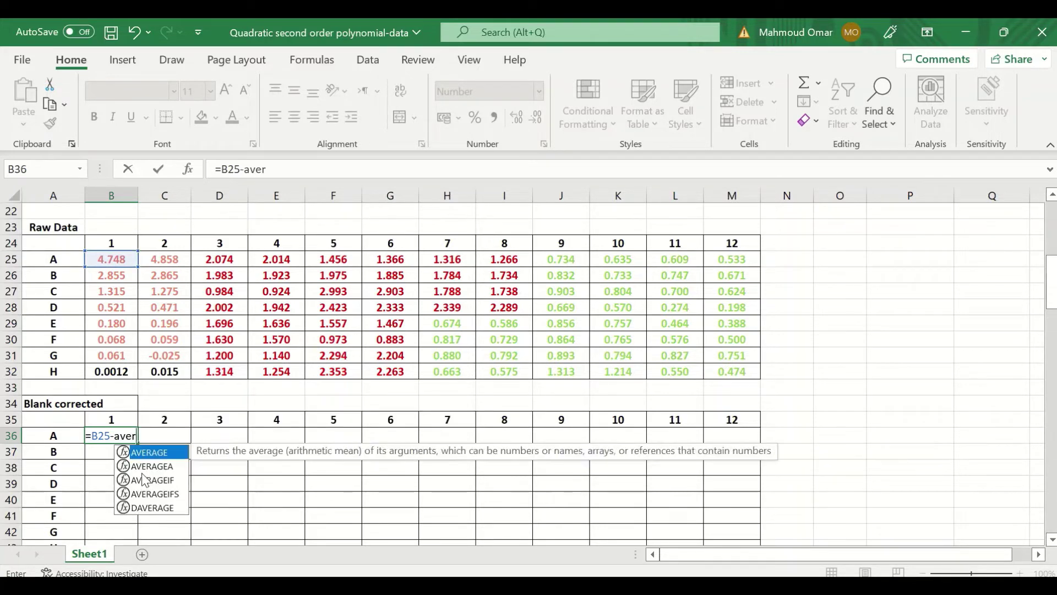
pyautogui.doubleClick(156, 455)
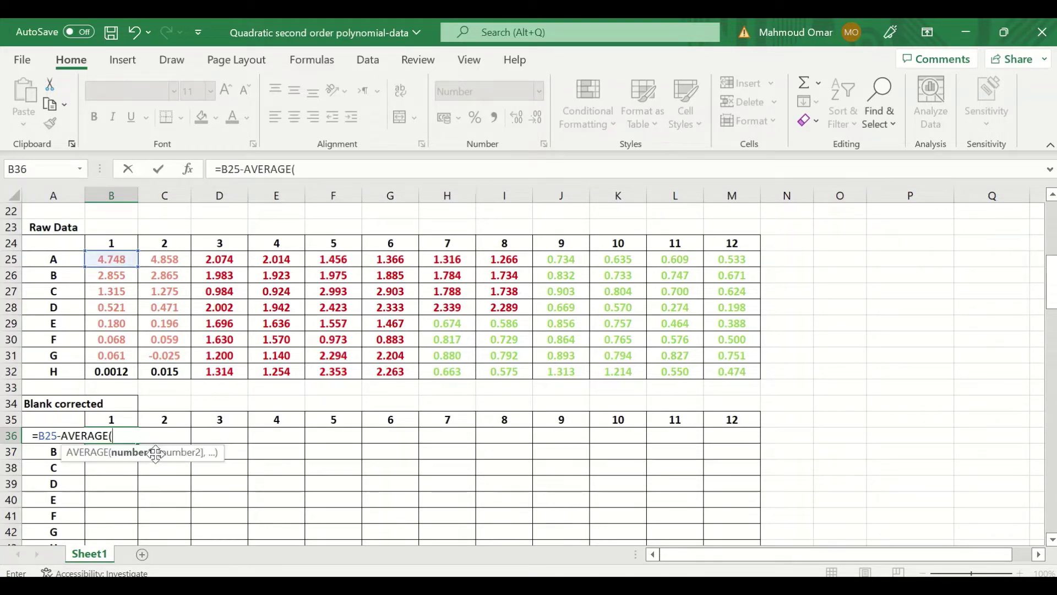
pyautogui.click(113, 372)
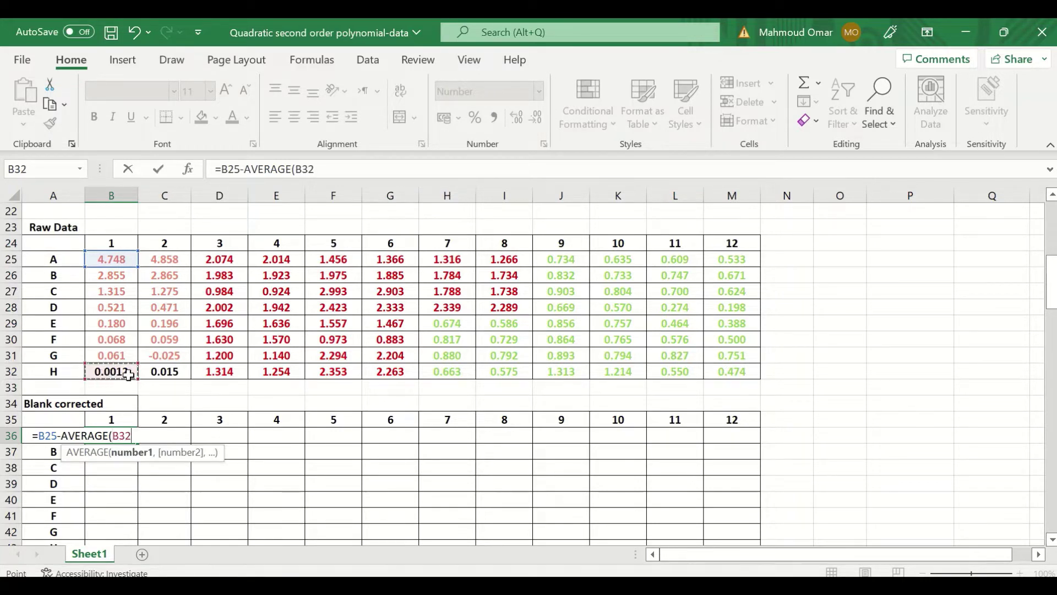
pyautogui.moveTo(128, 374); pyautogui.dragTo(146, 372)
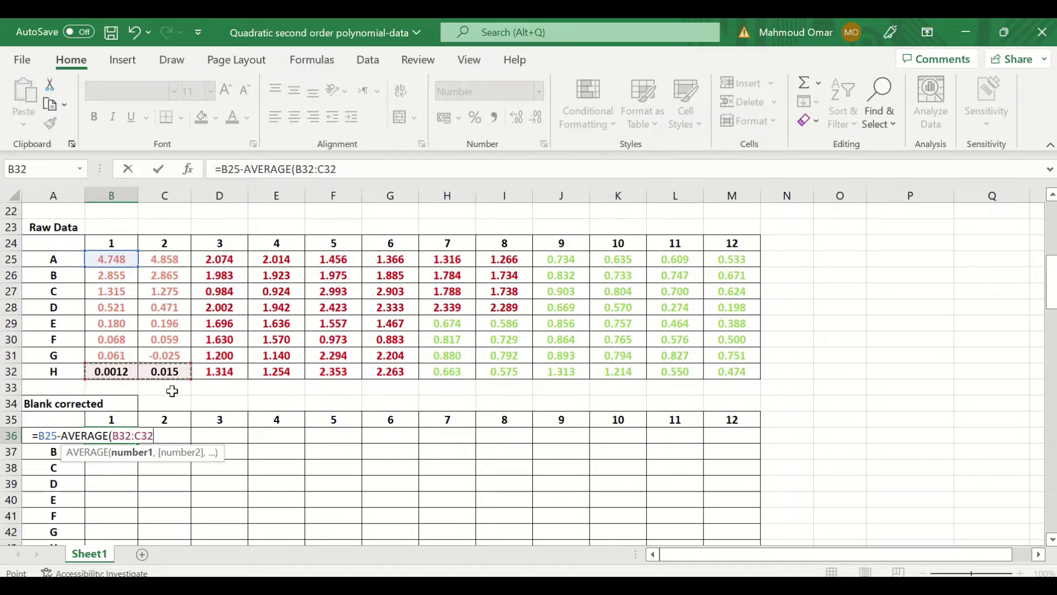
pyautogui.write(')')
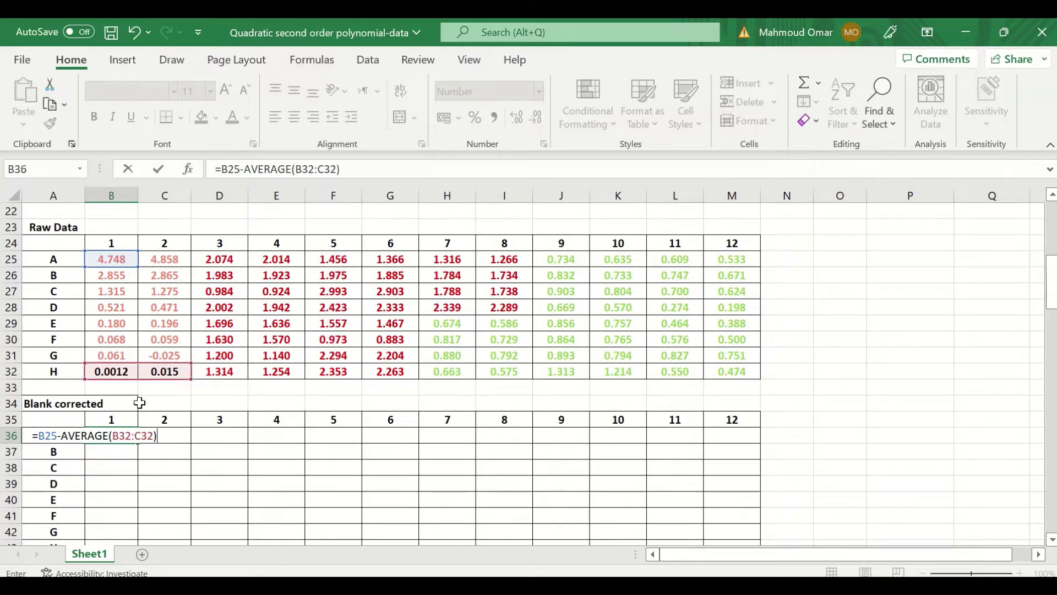
# Make both blank references in the B36 formula absolute, giving =B25-AVERAGE($B$32:$C$32), and commit it.
pyautogui.click(120, 433)
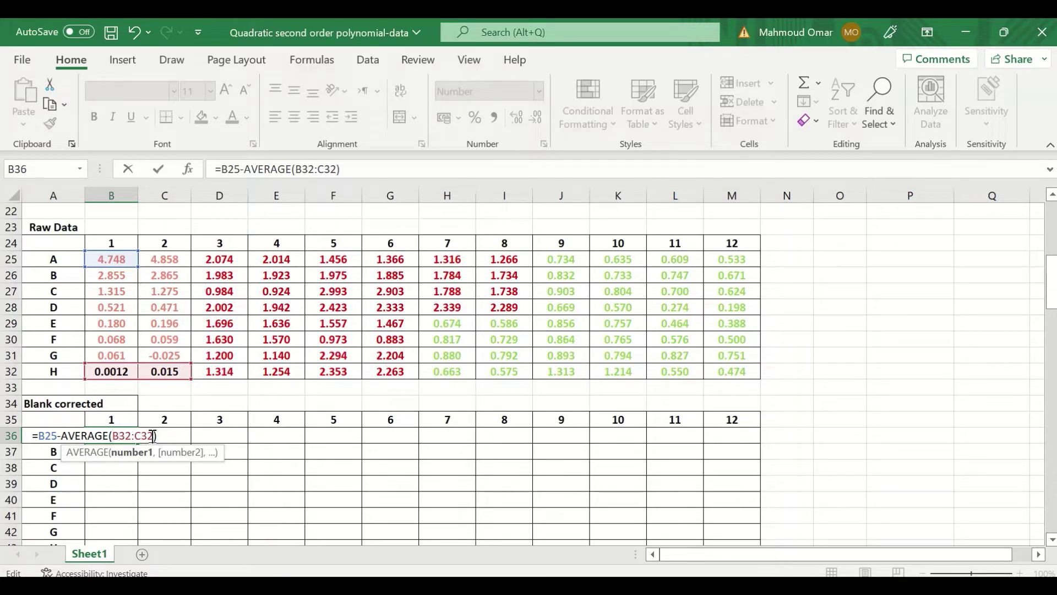
pyautogui.press('F4')
pyautogui.click(144, 439)
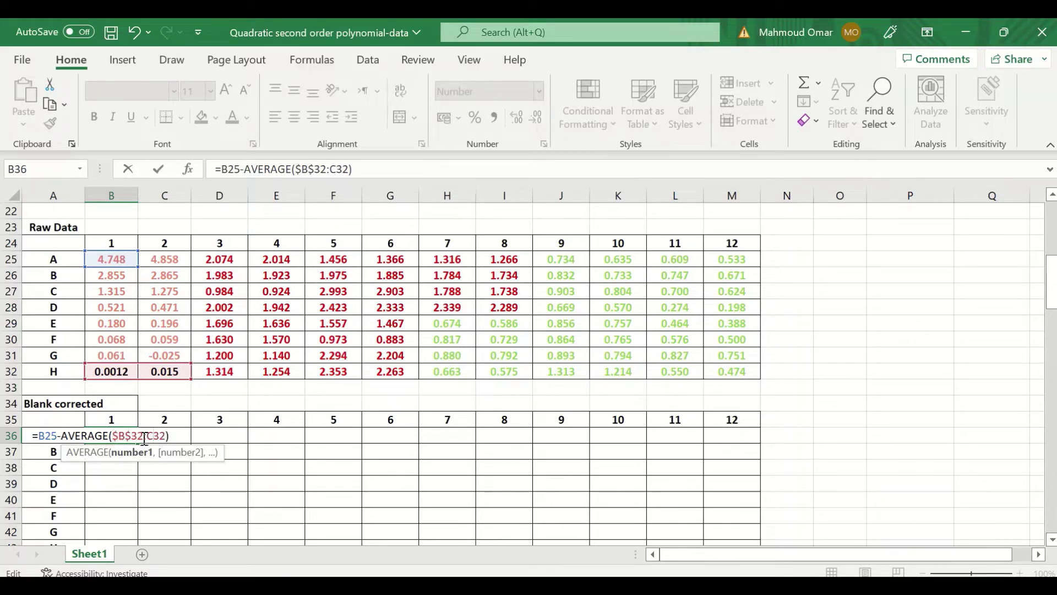
pyautogui.press('F4')
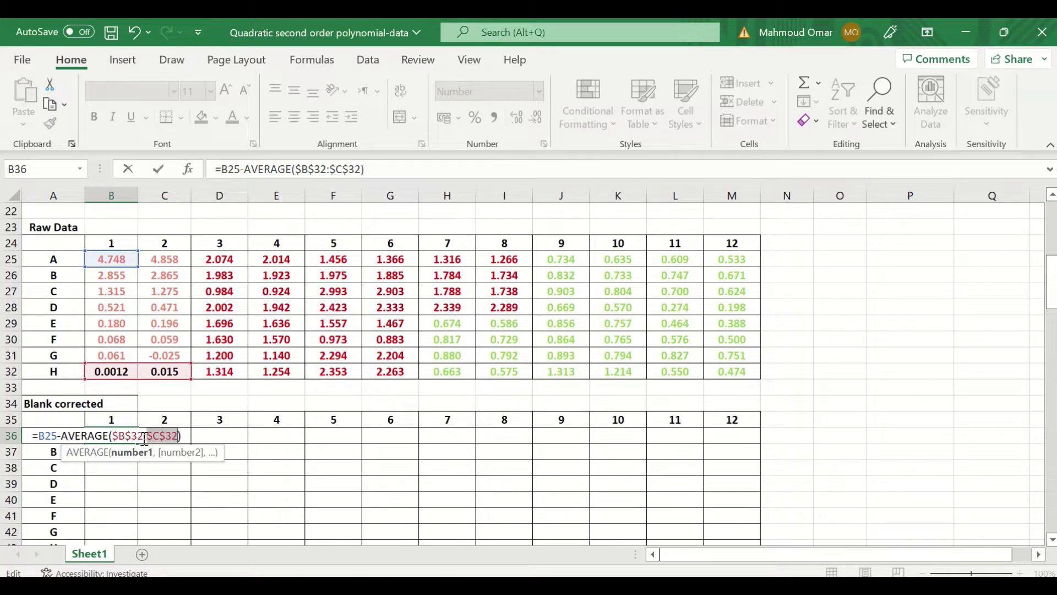
pyautogui.press('Return')
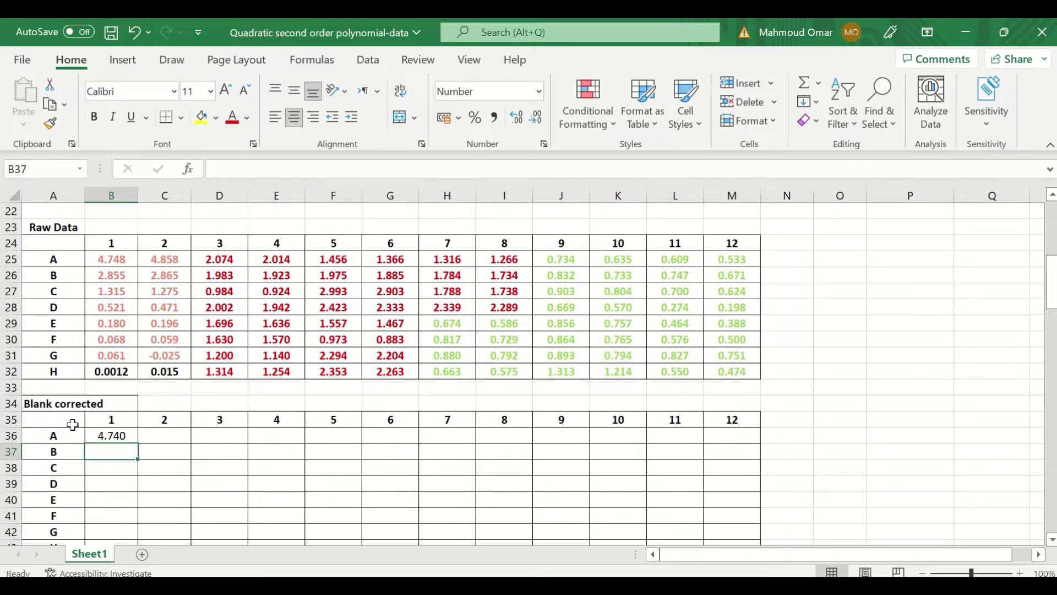
# Fill the B36 blank-correction formula across to column 12 and down through row G of the Blank corrected table.
pyautogui.click(116, 437)
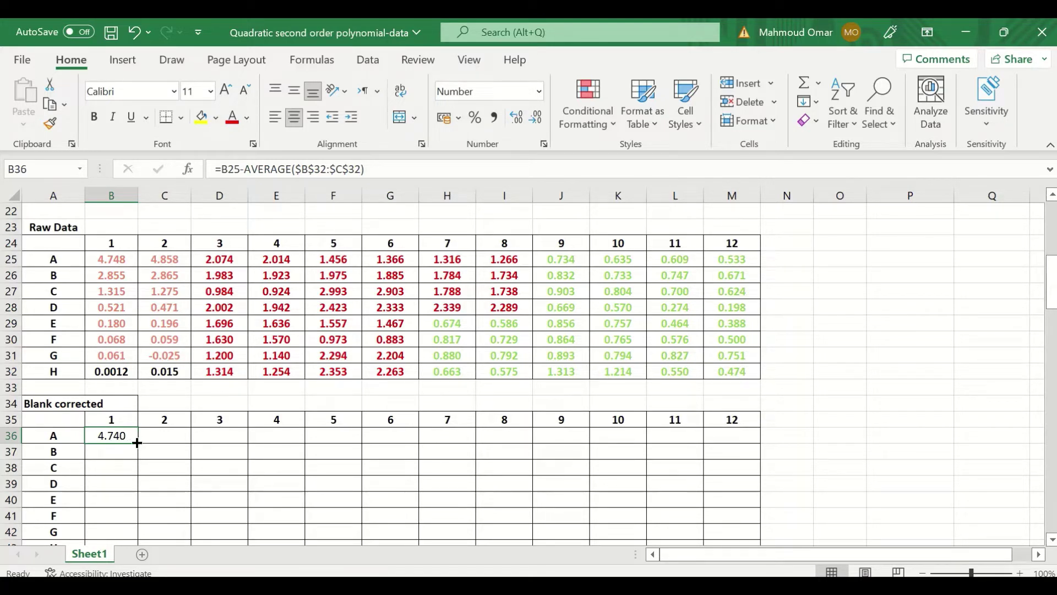
pyautogui.moveTo(138, 443); pyautogui.dragTo(736, 467)
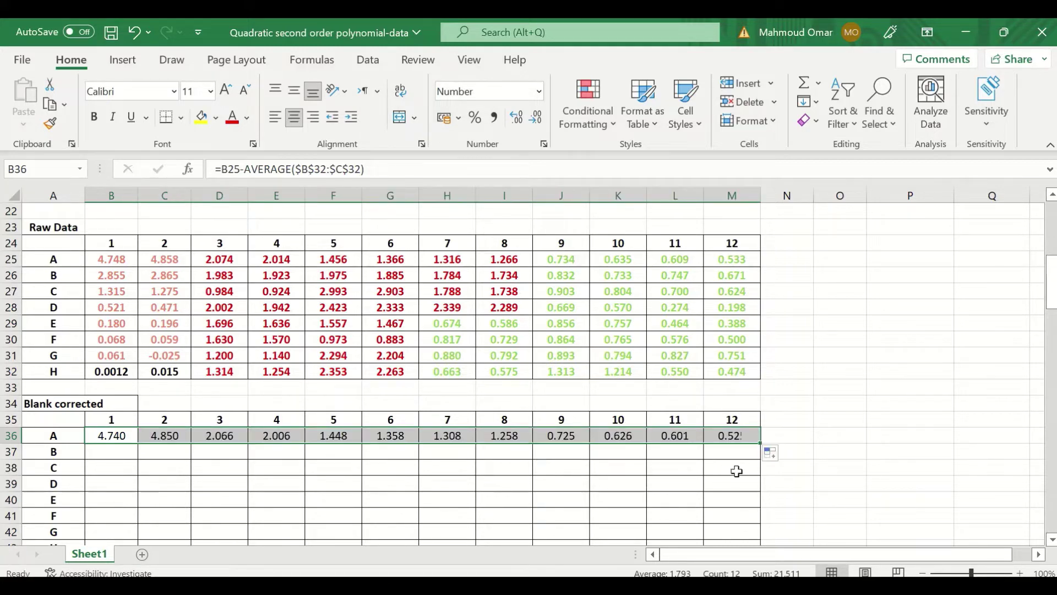
pyautogui.scroll(-1, 649, 474)
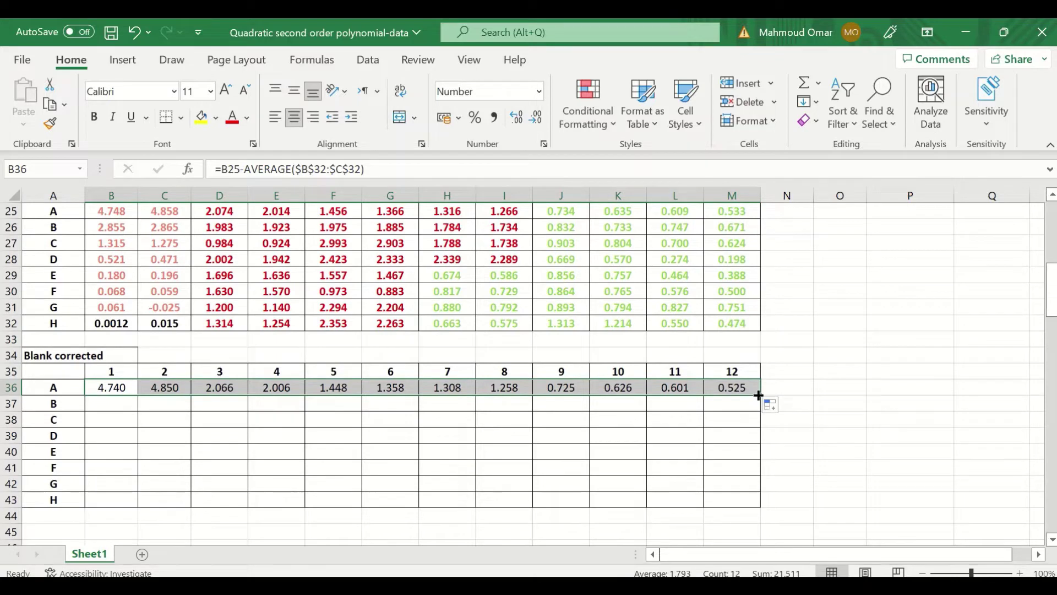
pyautogui.moveTo(759, 394); pyautogui.dragTo(752, 488)
# Complete row H of the Blank corrected table with 0 in B43 and C43 and the blank-correction formula in columns 3 to 12.
pyautogui.click(111, 501)
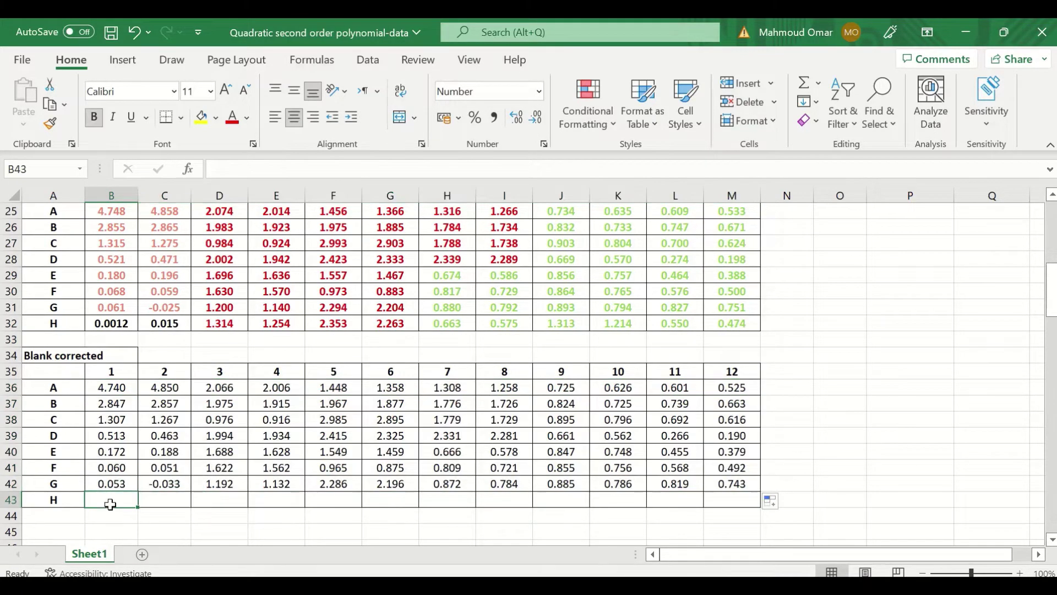
pyautogui.write('0')
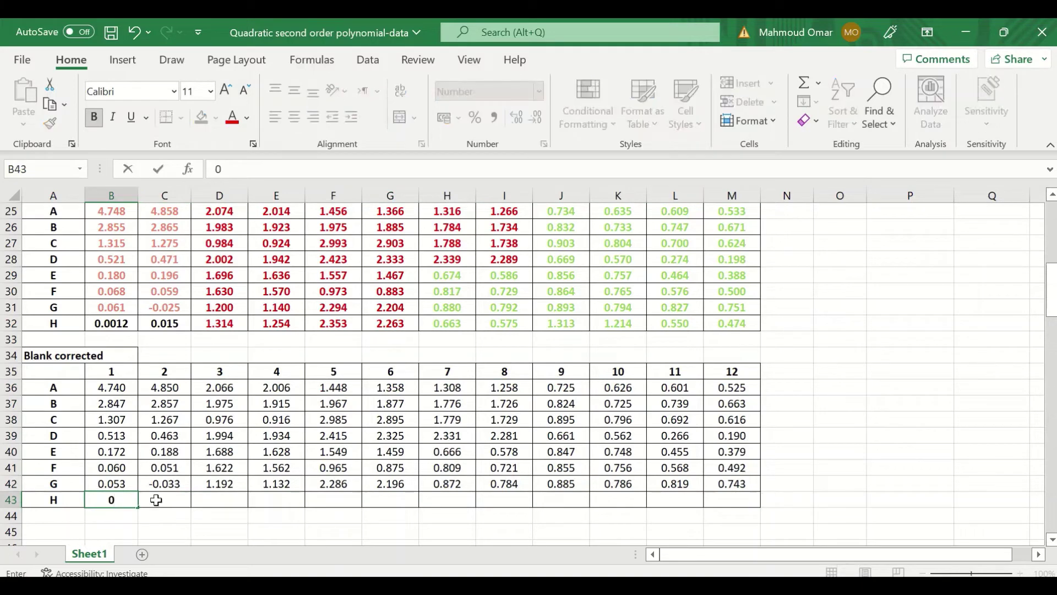
pyautogui.click(162, 501)
pyautogui.write('0')
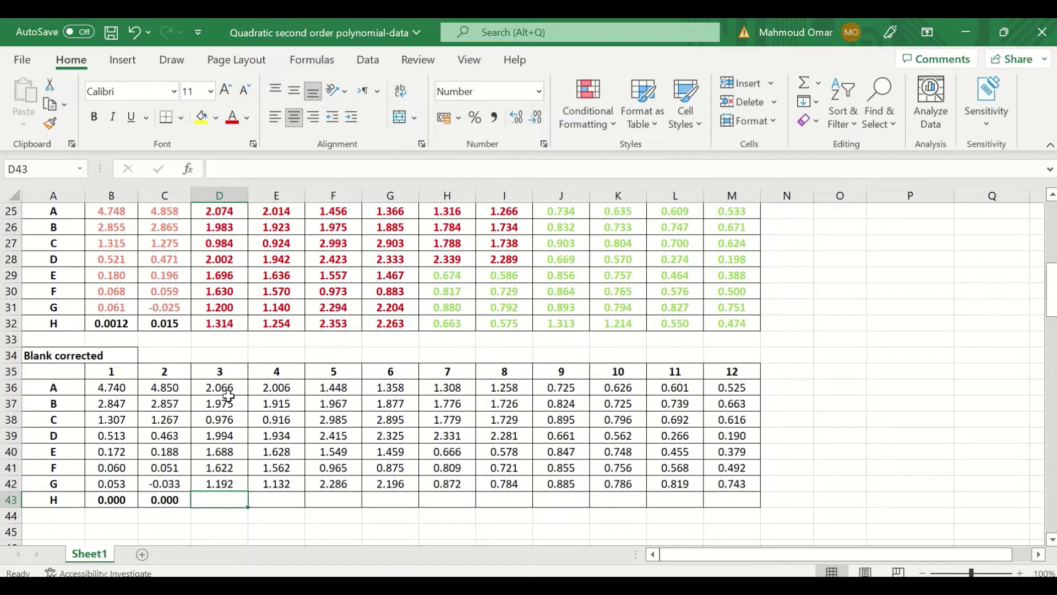
pyautogui.moveTo(230, 390); pyautogui.dragTo(749, 504)
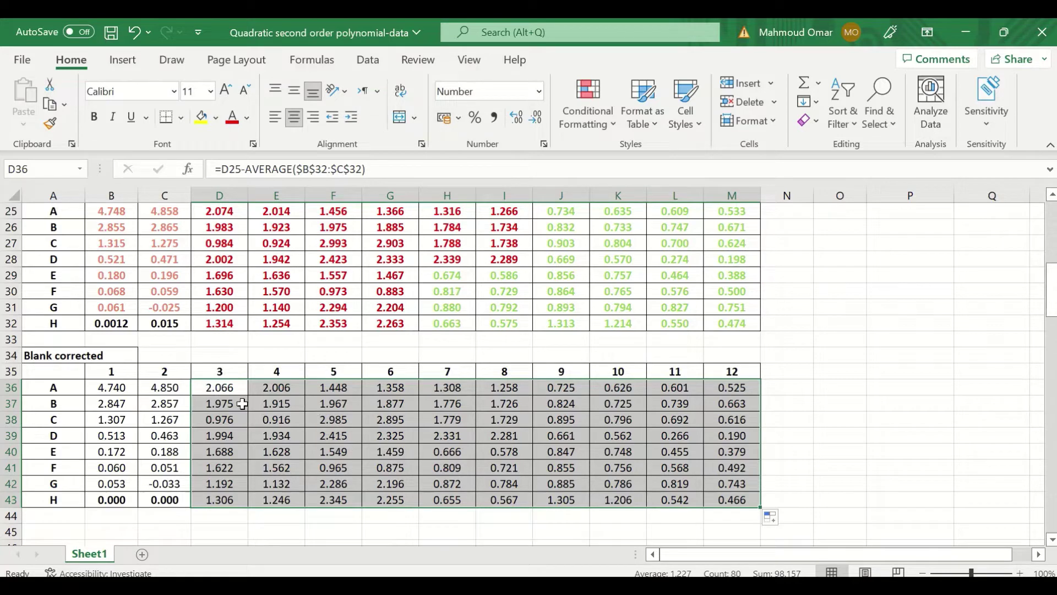
pyautogui.click(230, 388)
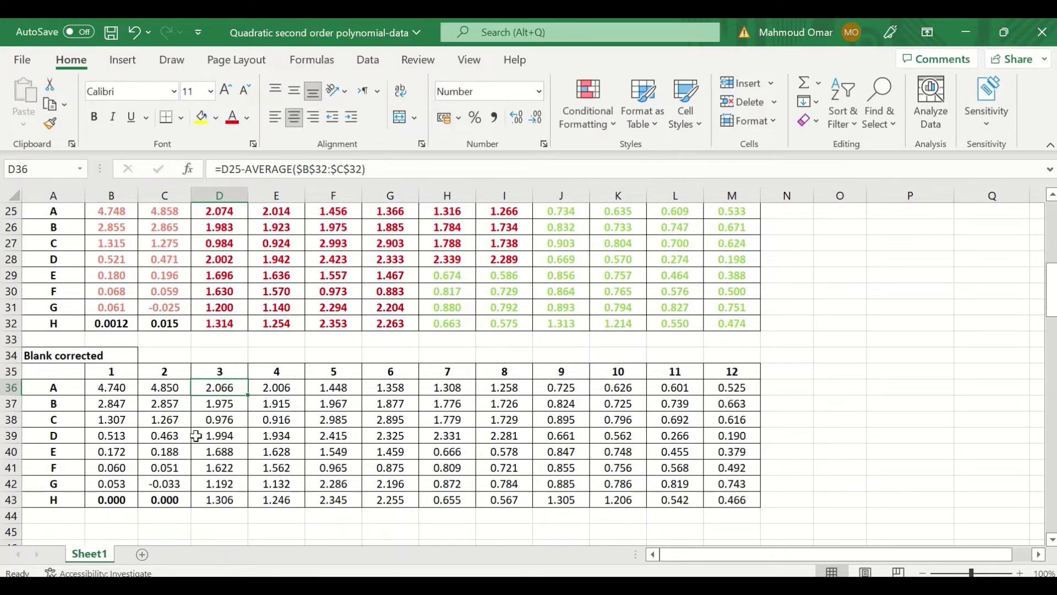
# Examine the table below the Blank corrected data and read its full concentration and absorbance column headings.
pyautogui.scroll(-2, 196, 434)
pyautogui.scroll(1, 329, 422)
pyautogui.scroll(1, 329, 422)
pyautogui.scroll(-2, 259, 401)
pyautogui.scroll(-1, 261, 404)
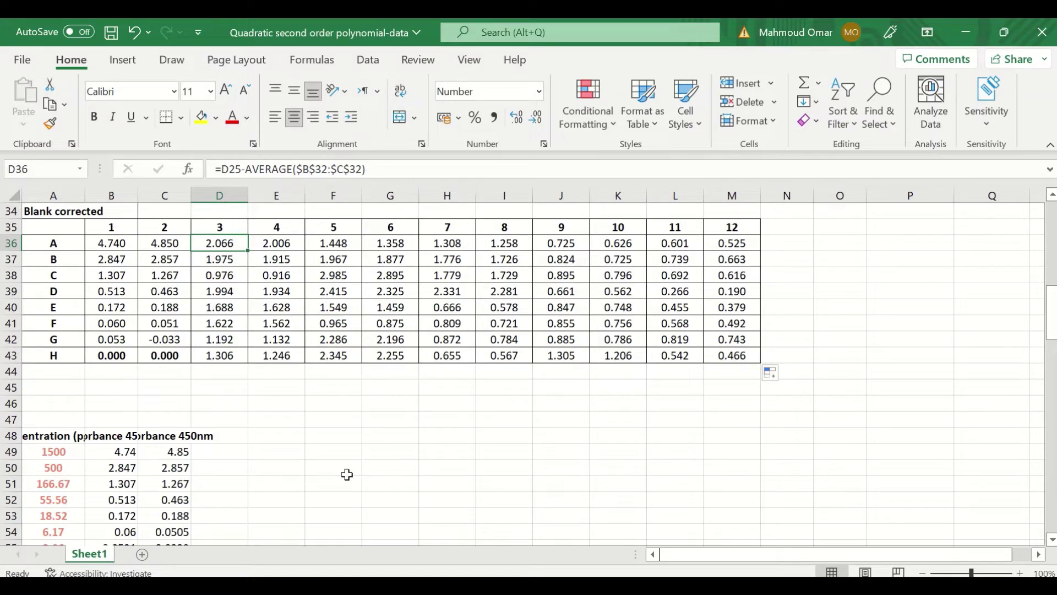
pyautogui.scroll(-2, 349, 469)
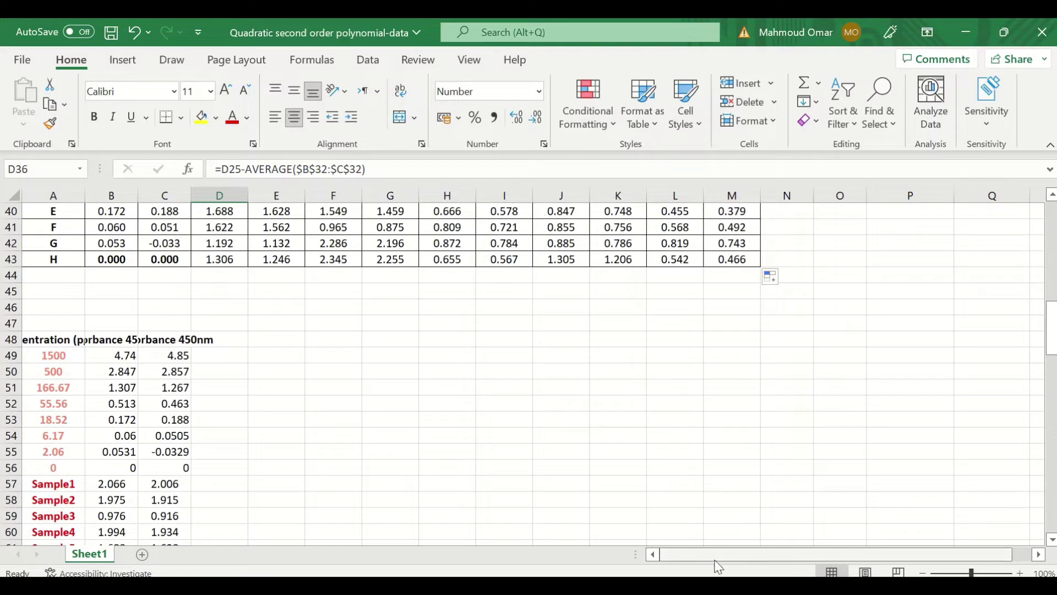
pyautogui.click(58, 339)
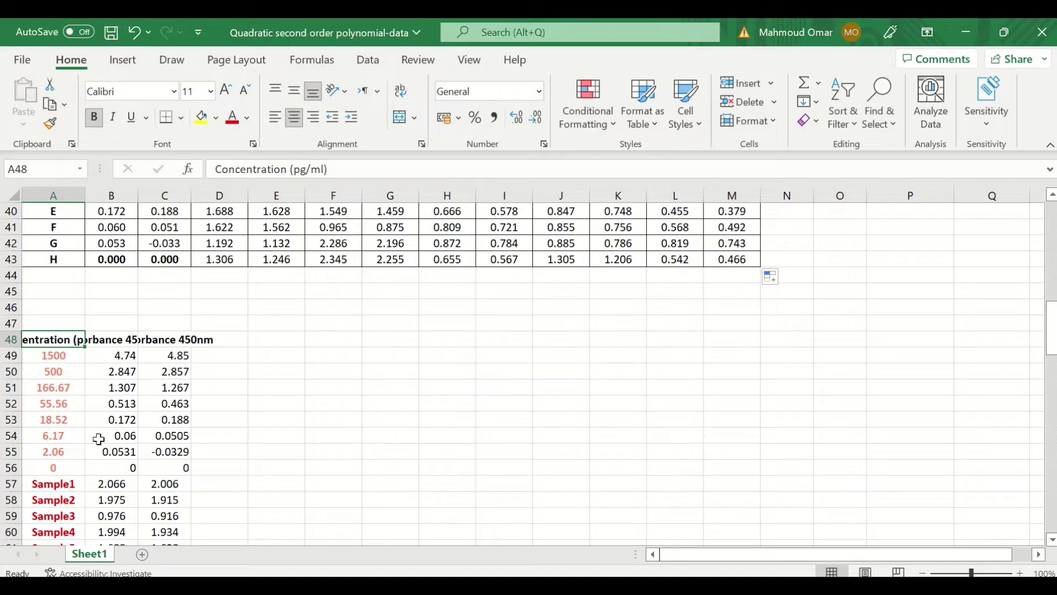
pyautogui.click(120, 339)
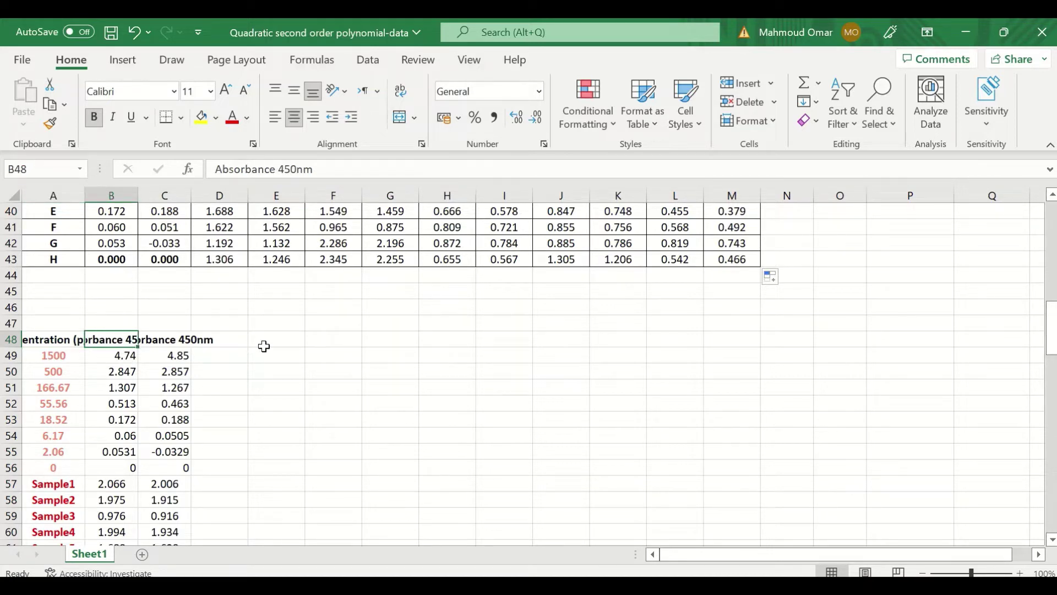
pyautogui.click(186, 341)
# Review the standards, samples and controls listed with their duplicate absorbances throughout the concentration table.
pyautogui.scroll(2, 238, 428)
pyautogui.scroll(-4, 242, 429)
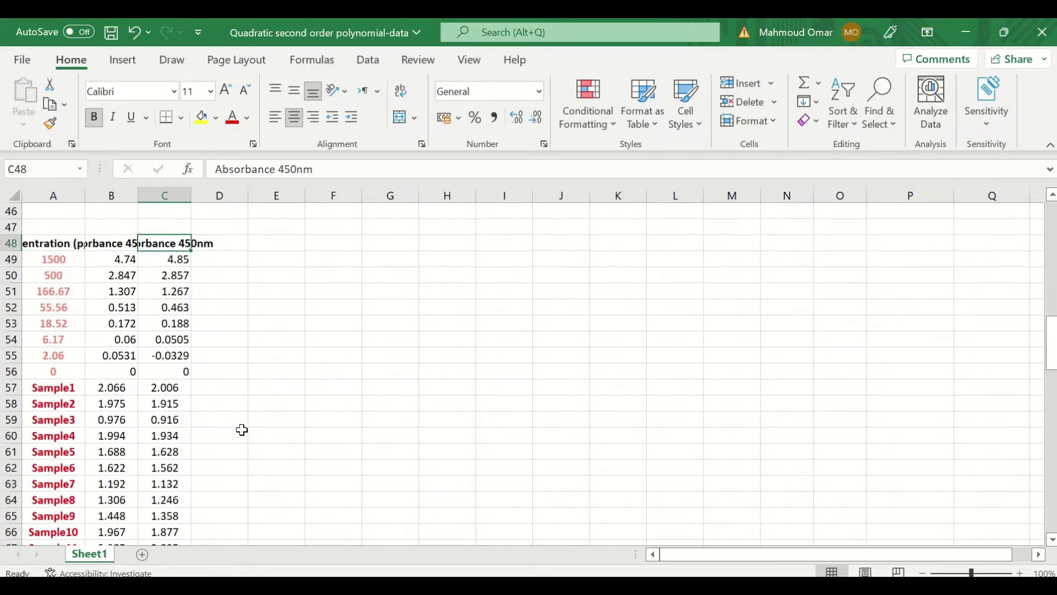
pyautogui.scroll(-1, 187, 408)
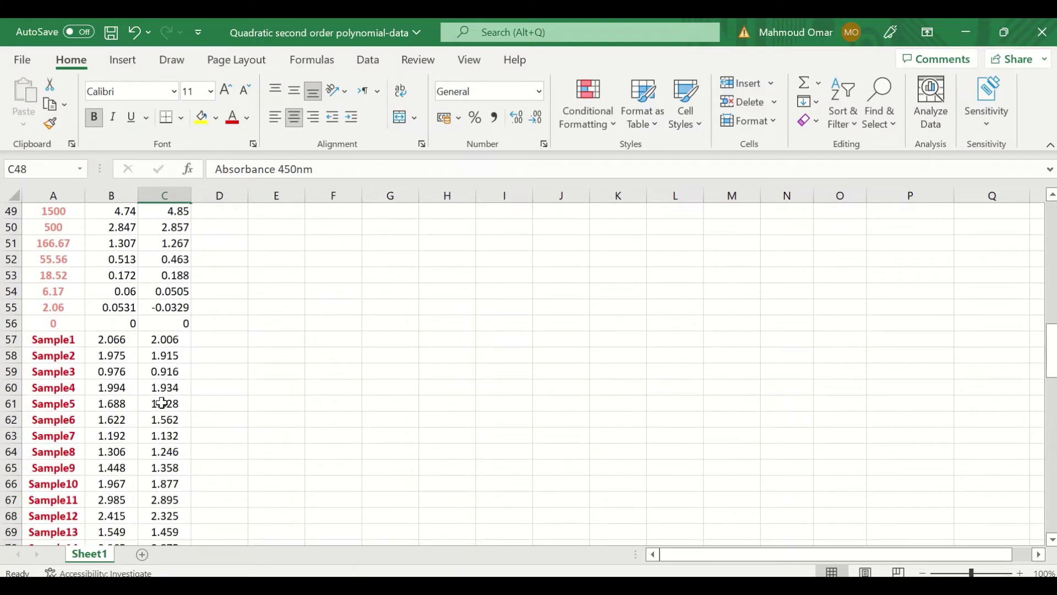
pyautogui.scroll(-1, 159, 399)
pyautogui.scroll(-2, 88, 314)
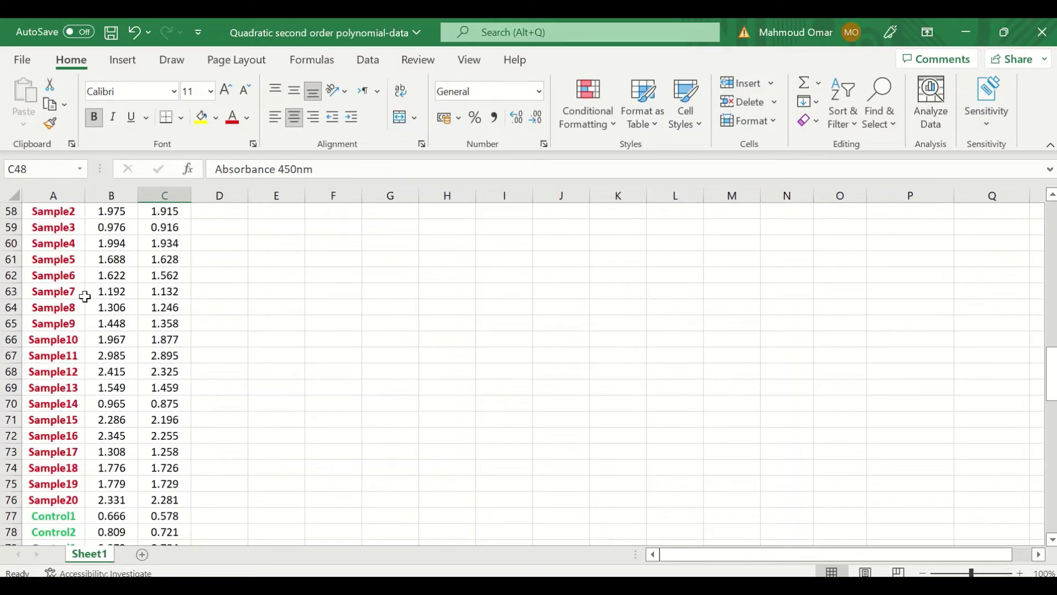
pyautogui.scroll(-2, 62, 291)
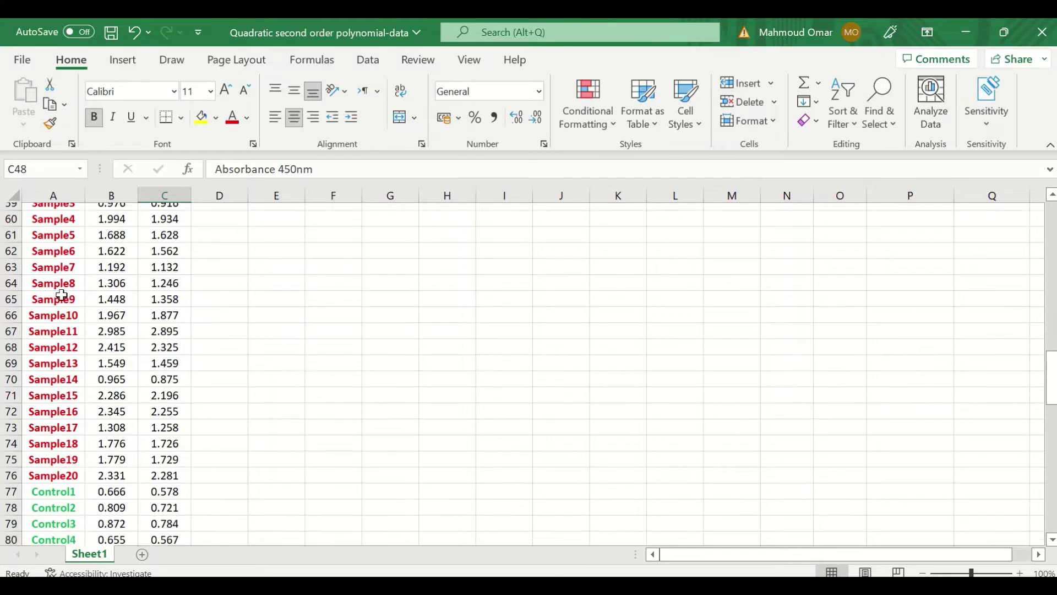
pyautogui.scroll(-1, 70, 410)
pyautogui.scroll(-1, 146, 420)
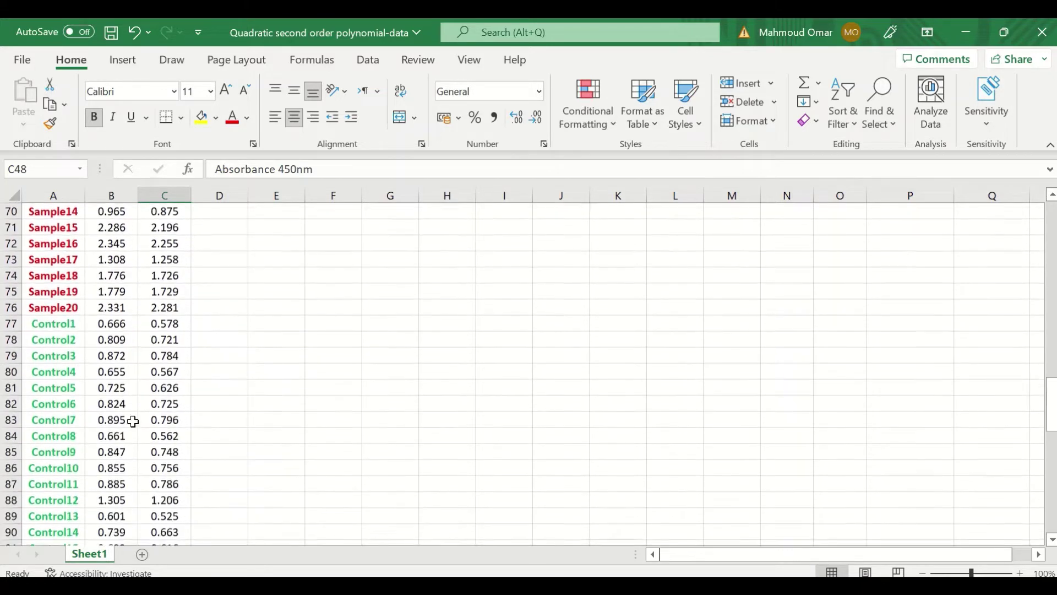
pyautogui.scroll(-3, 146, 420)
pyautogui.scroll(11, 151, 430)
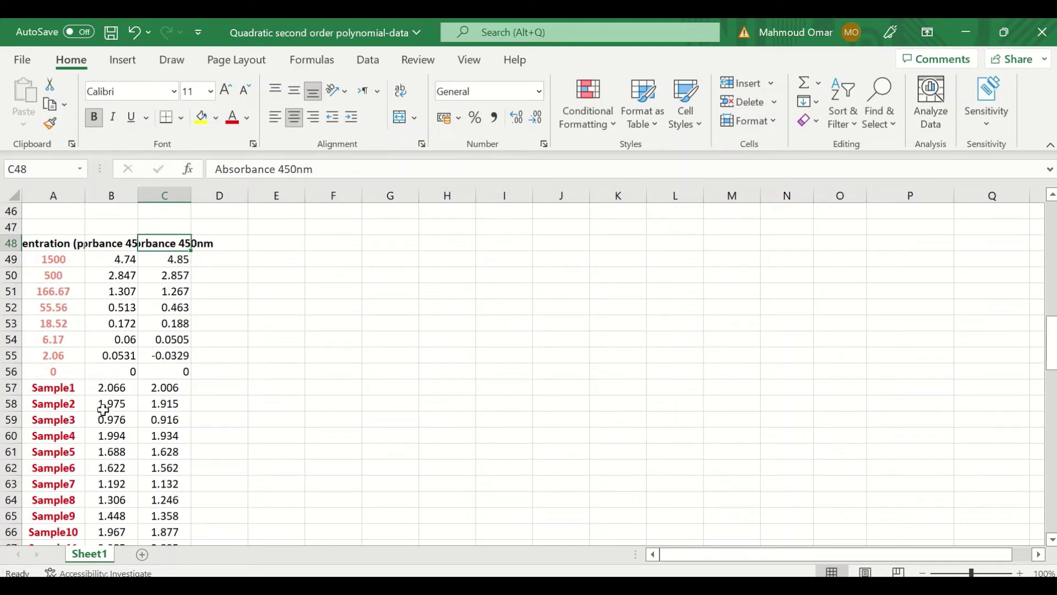
pyautogui.click(447, 290)
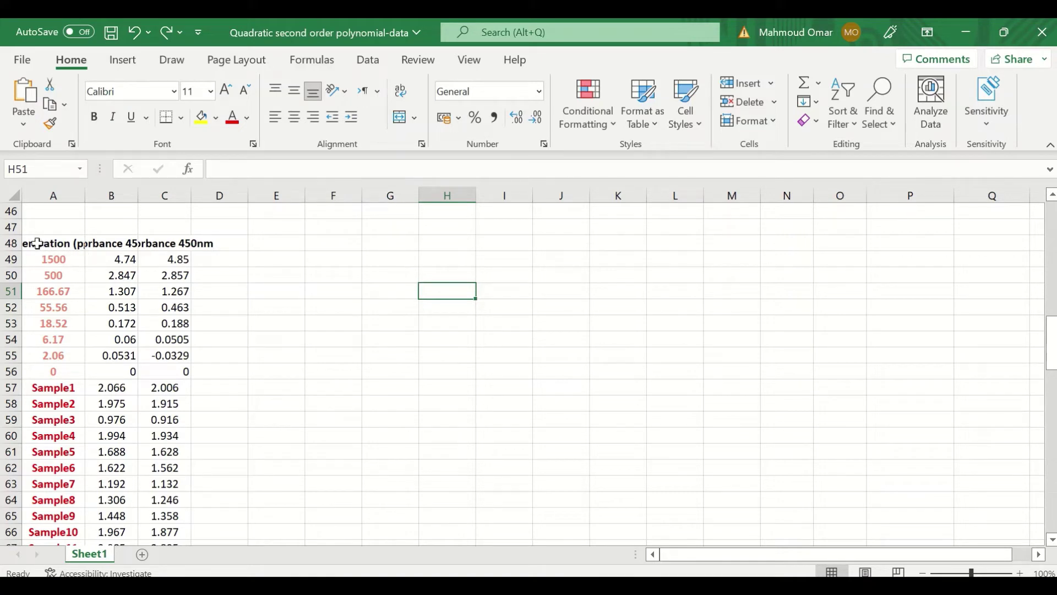
# Copy the concentration header and the standards with their duplicate absorbances from A48:C56.
pyautogui.click(38, 243)
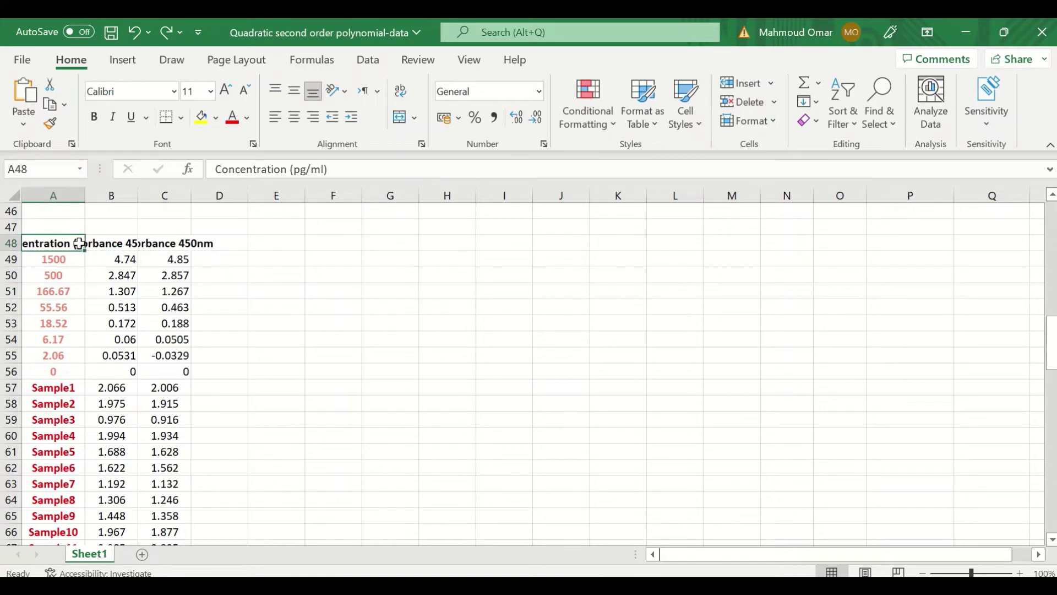
pyautogui.moveTo(170, 370); pyautogui.dragTo(40, 241)
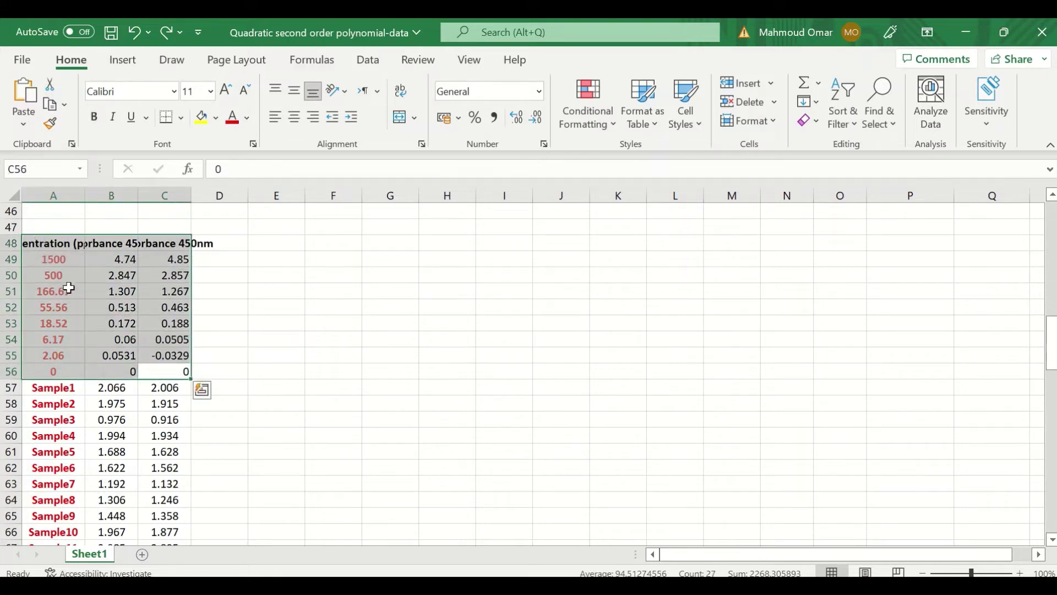
pyautogui.hotkey('ctrl', 'c')
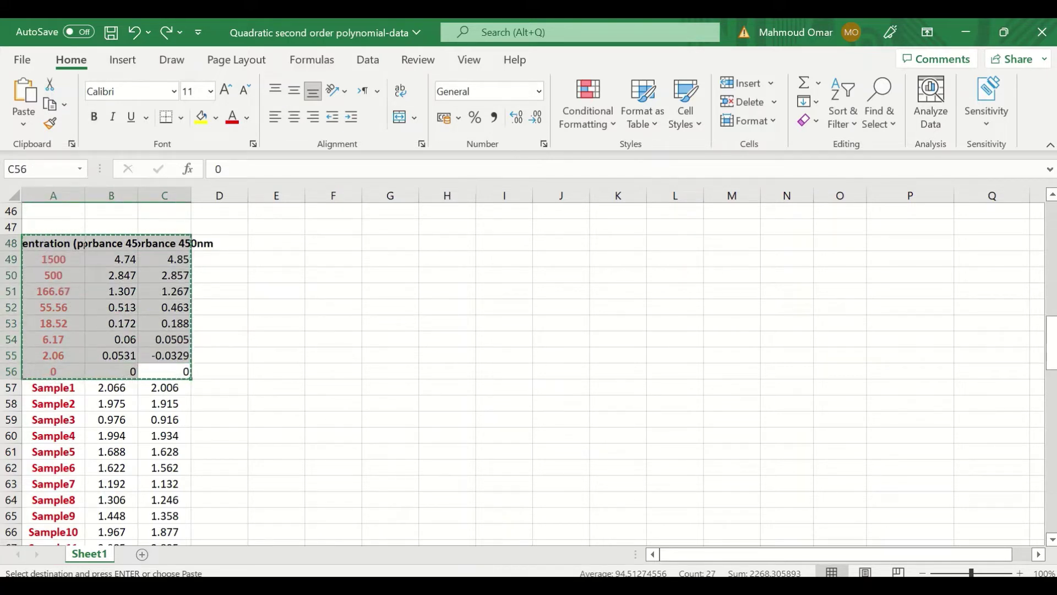
# In GraphPad Prism, create an XY data table with 2 side-by-side replicate Y values and paste the copied standards from row 1.
pyautogui.hotkey('alt', 'Tab')
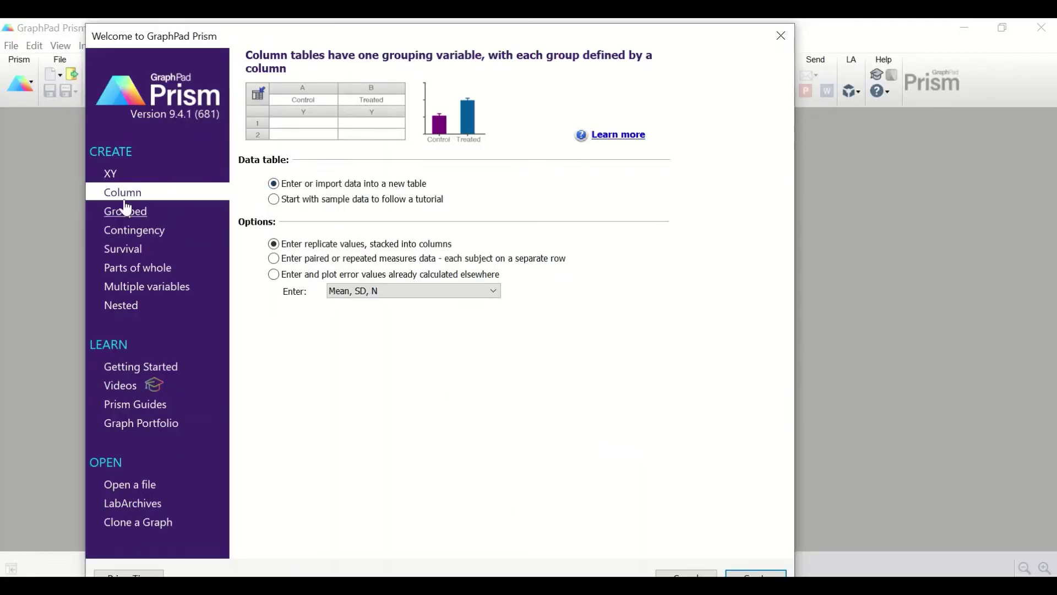
pyautogui.click(116, 179)
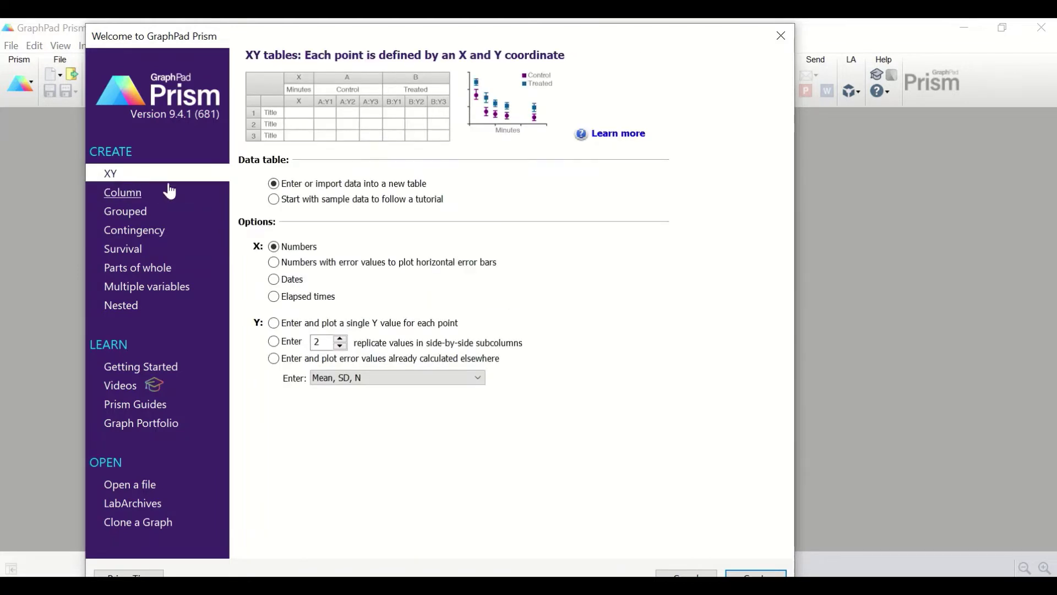
pyautogui.click(280, 344)
pyautogui.click(756, 574)
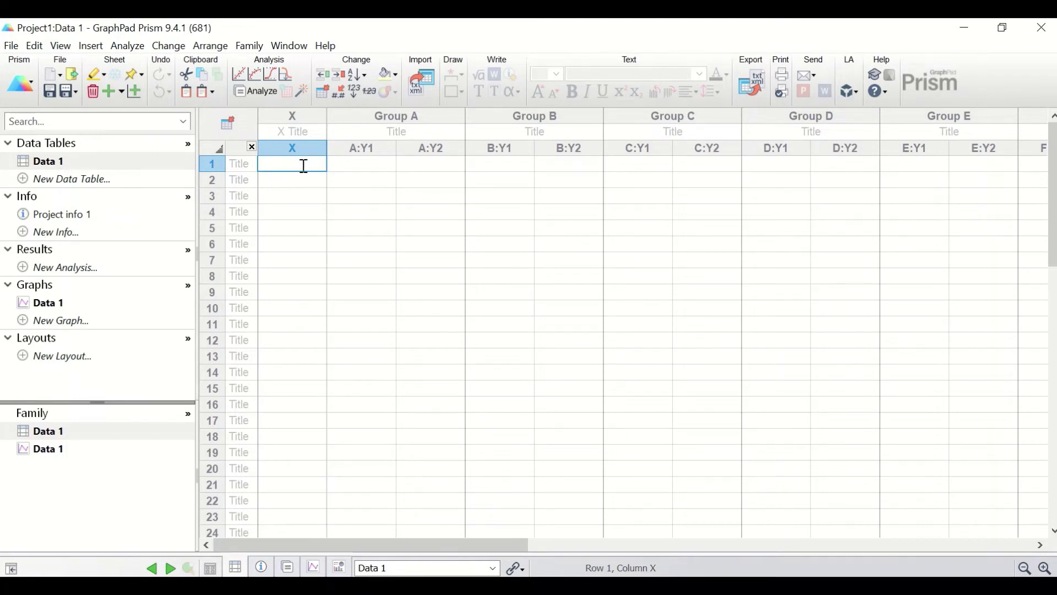
pyautogui.hotkey('ctrl', 'v')
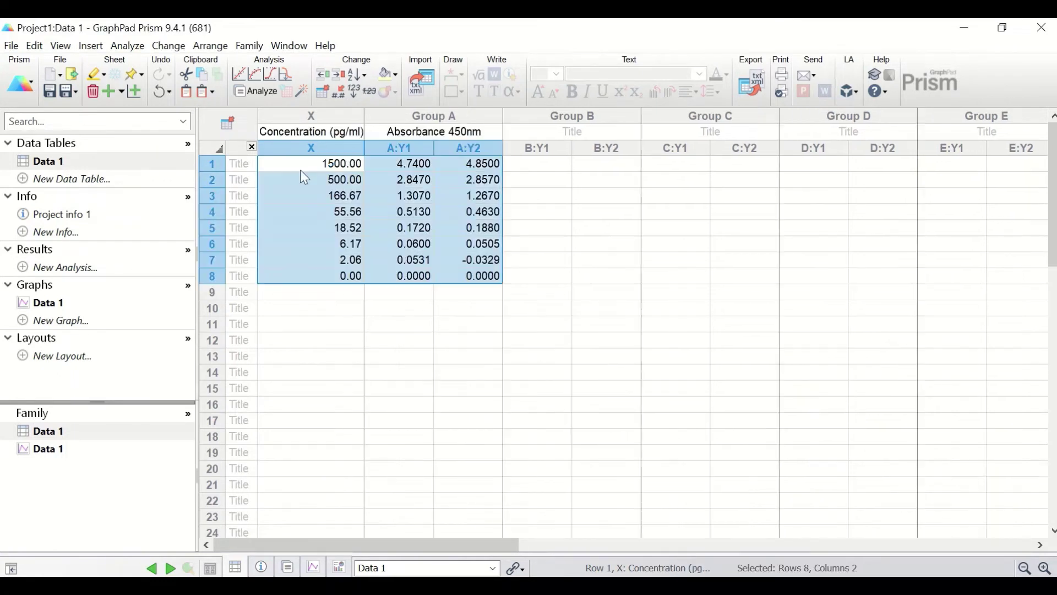
pyautogui.press('Right')
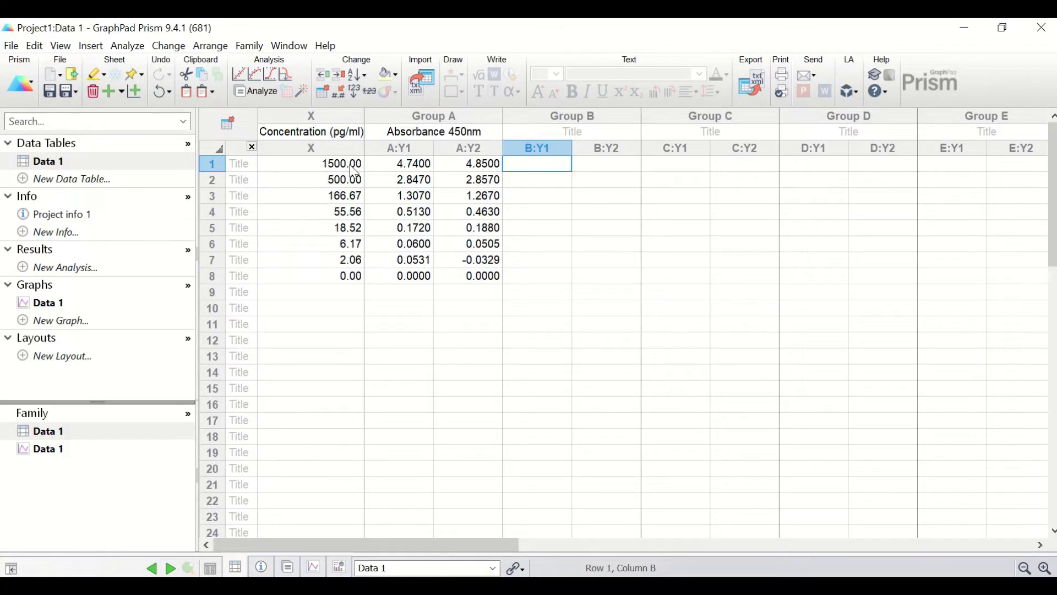
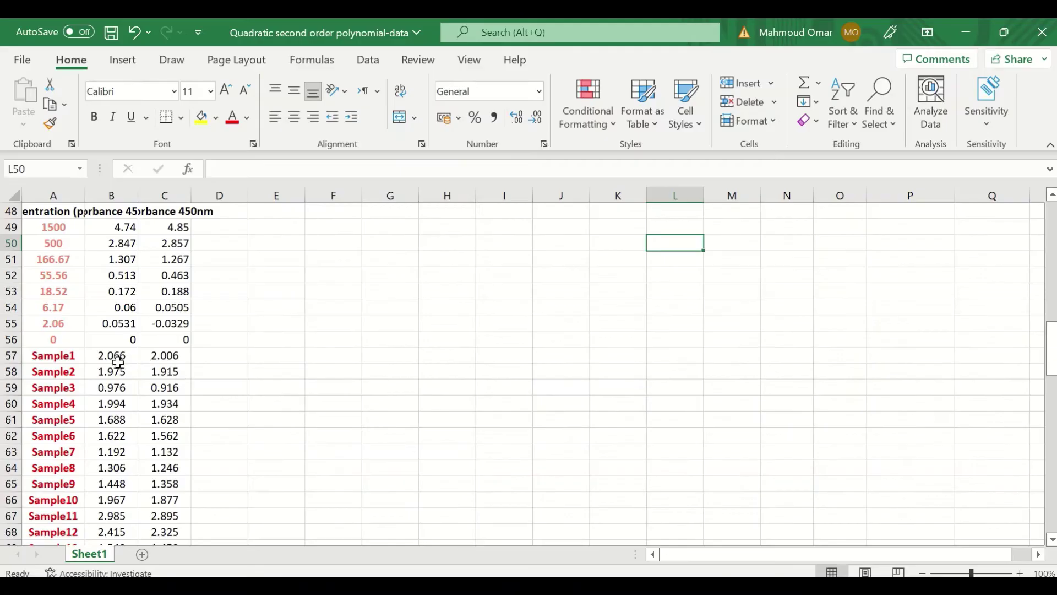
# Copy the sample and control absorbances B57:C96 from the Excel sheet into Prism's Group A columns starting at row 9.
pyautogui.moveTo(102, 355); pyautogui.dragTo(158, 514)
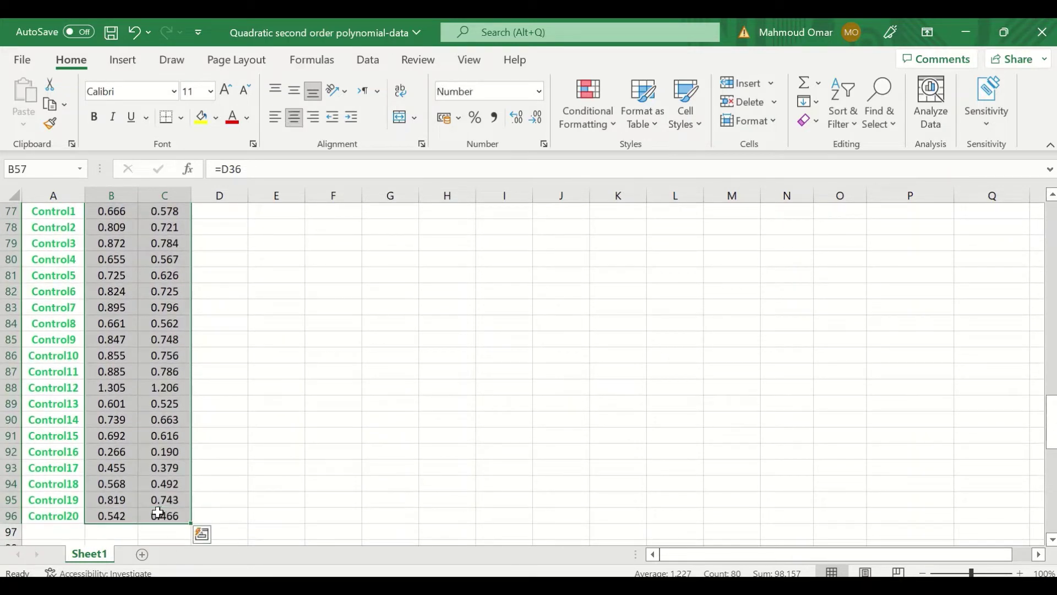
pyautogui.hotkey('ctrl', 'c')
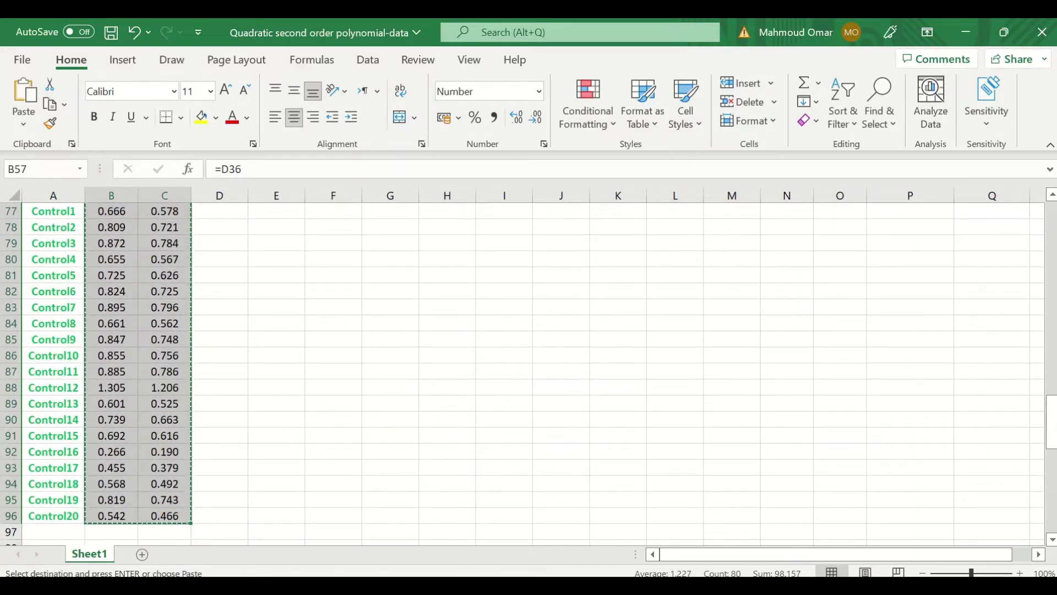
pyautogui.hotkey('alt', 'Tab')
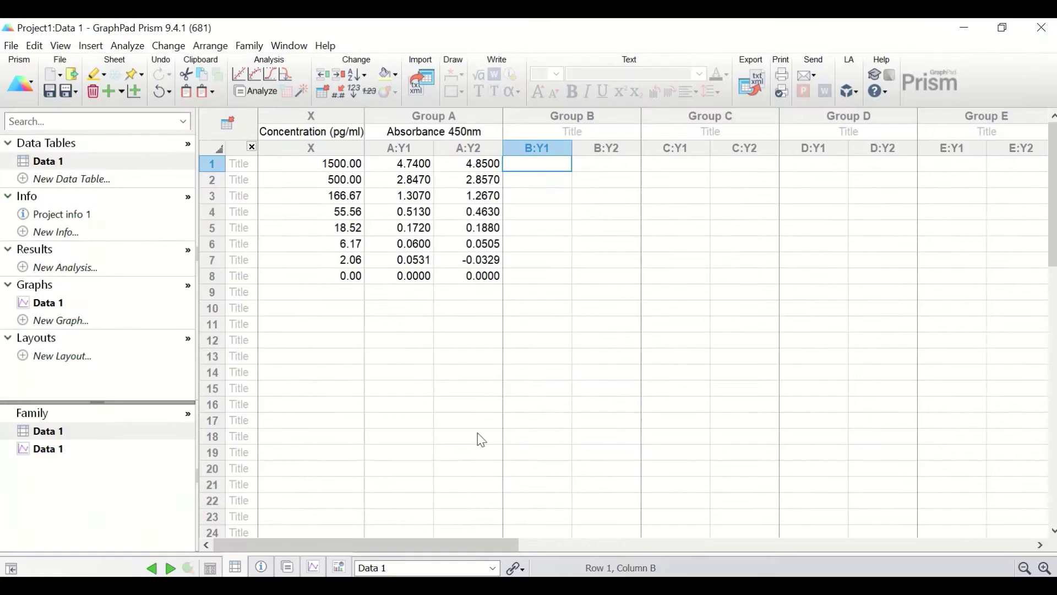
pyautogui.click(400, 292)
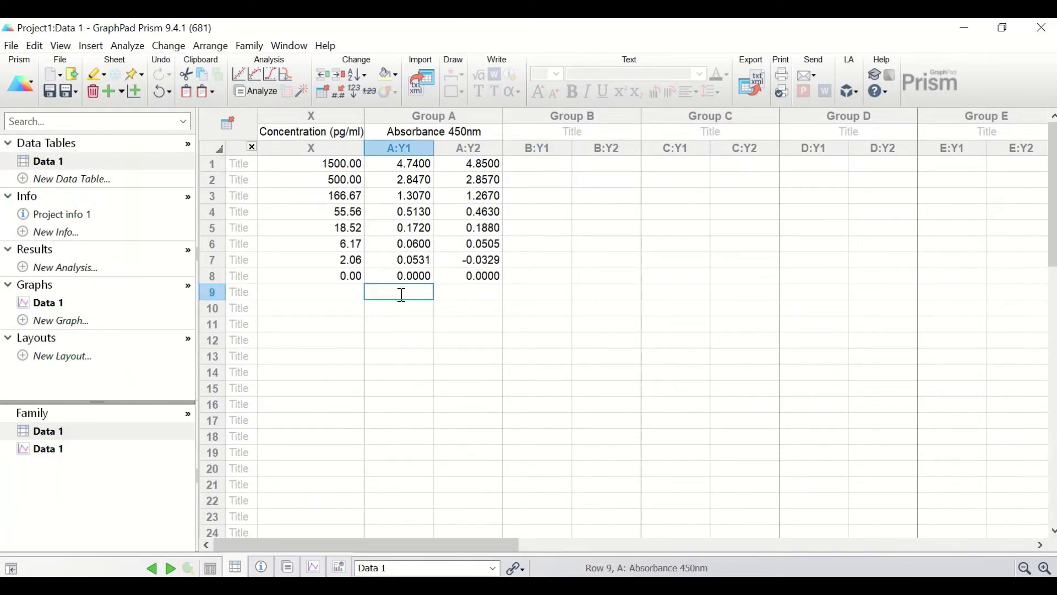
pyautogui.hotkey('ctrl', 'v')
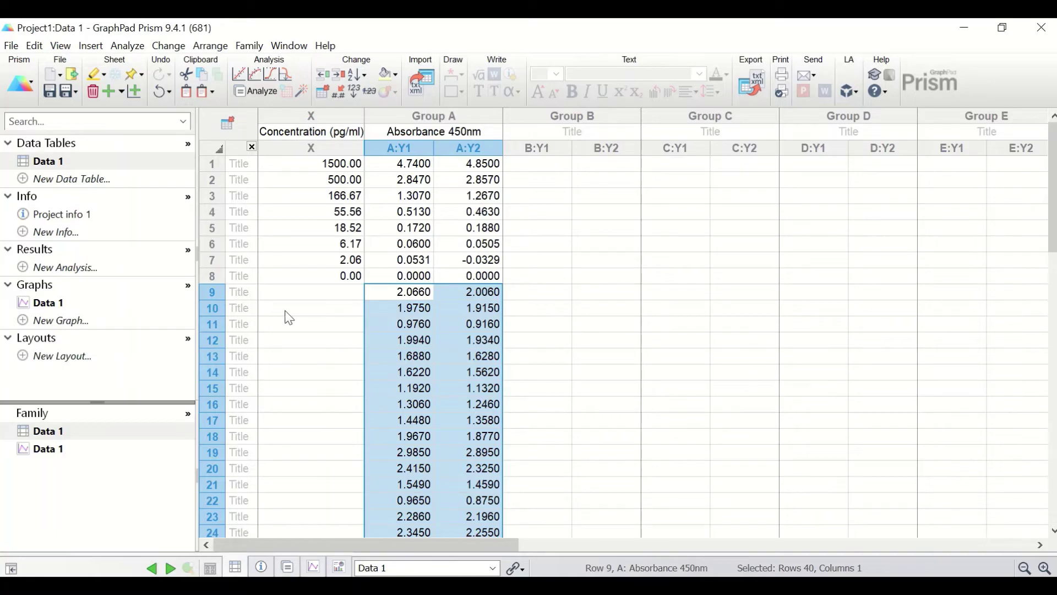
# Copy labels S1 to S7 from the Excel plate layout into Prism's row titles 1 to 7 and title row 8 B.
pyautogui.hotkey('alt', 'Tab')
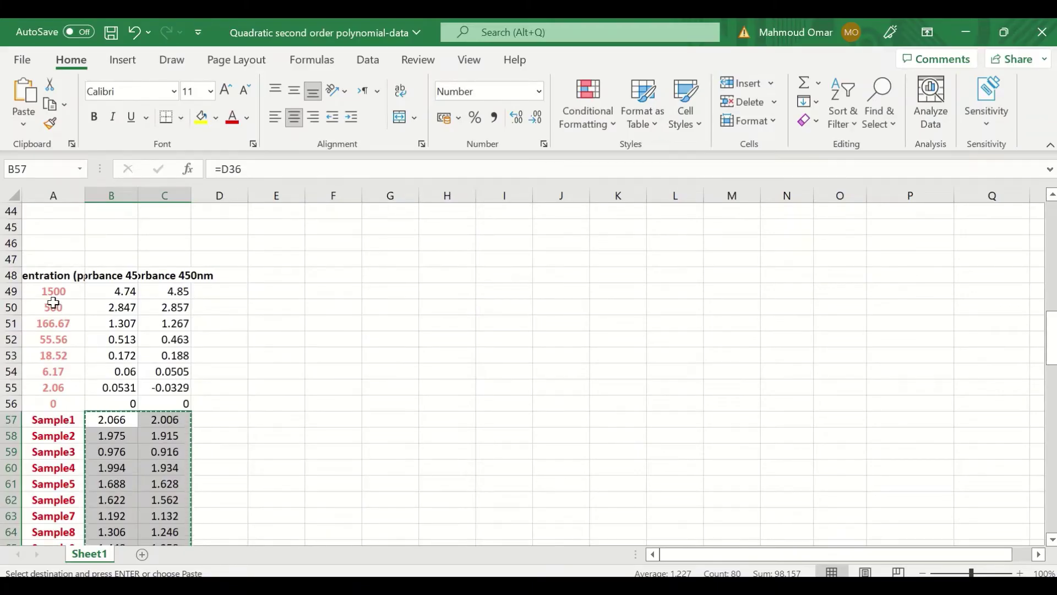
pyautogui.scroll(5, 214, 366)
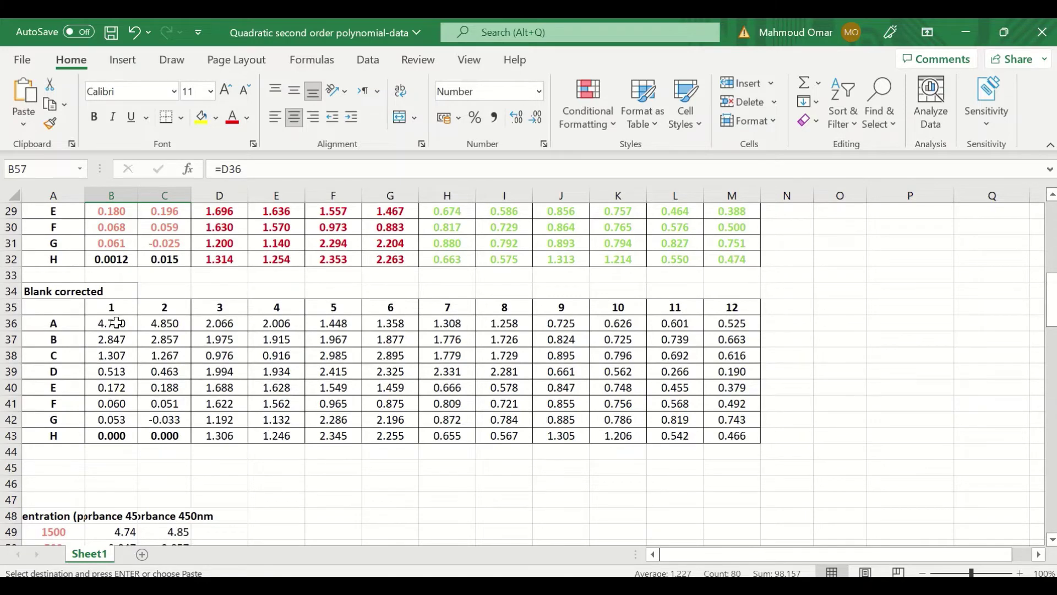
pyautogui.scroll(4, 122, 326)
pyautogui.scroll(2, 124, 325)
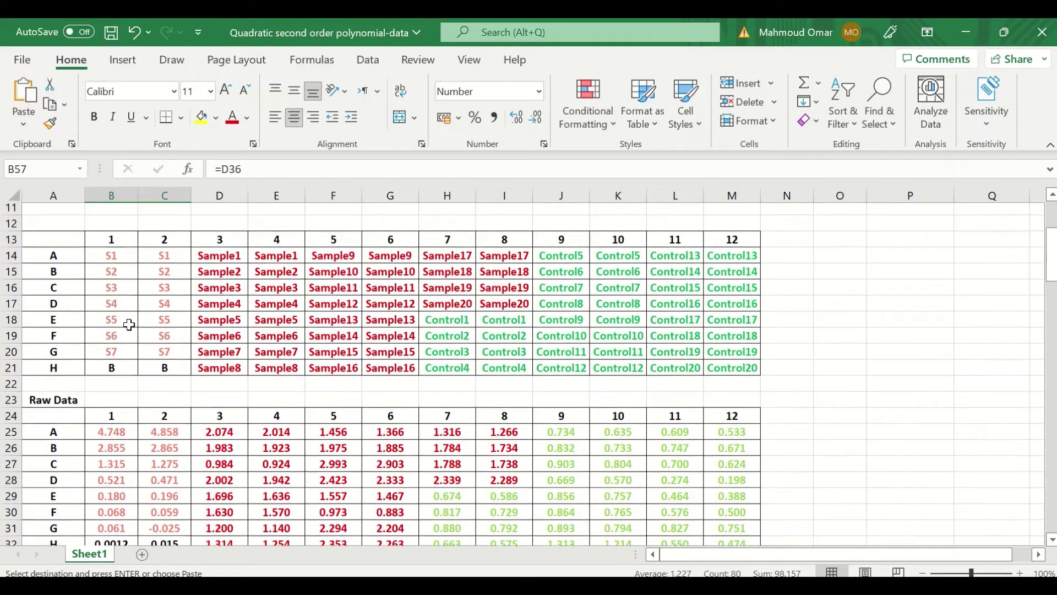
pyautogui.click(107, 258)
pyautogui.moveTo(107, 258); pyautogui.dragTo(112, 353)
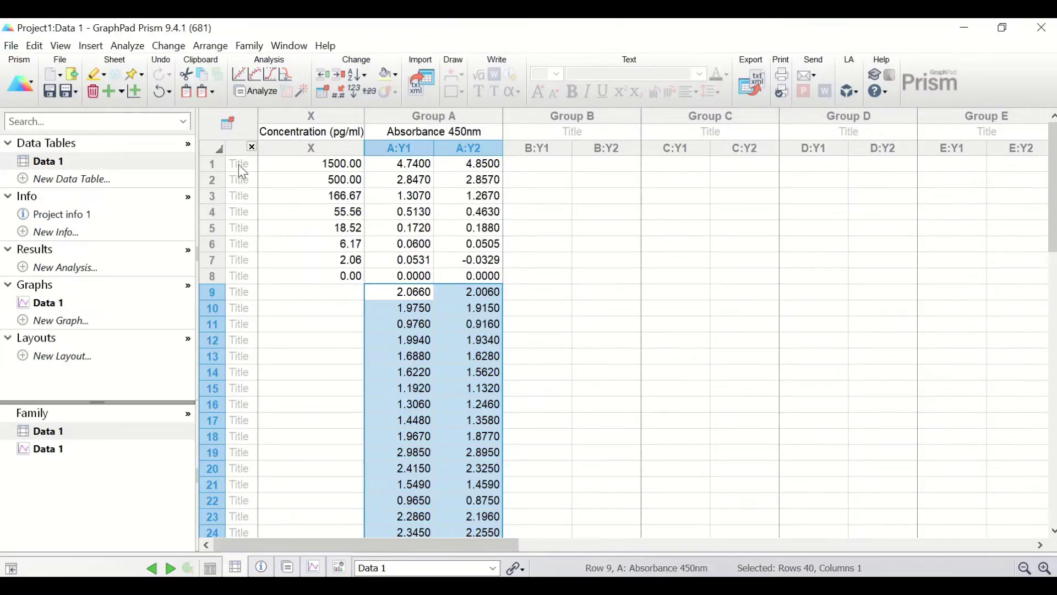
pyautogui.click(238, 164)
pyautogui.hotkey('ctrl', 'v')
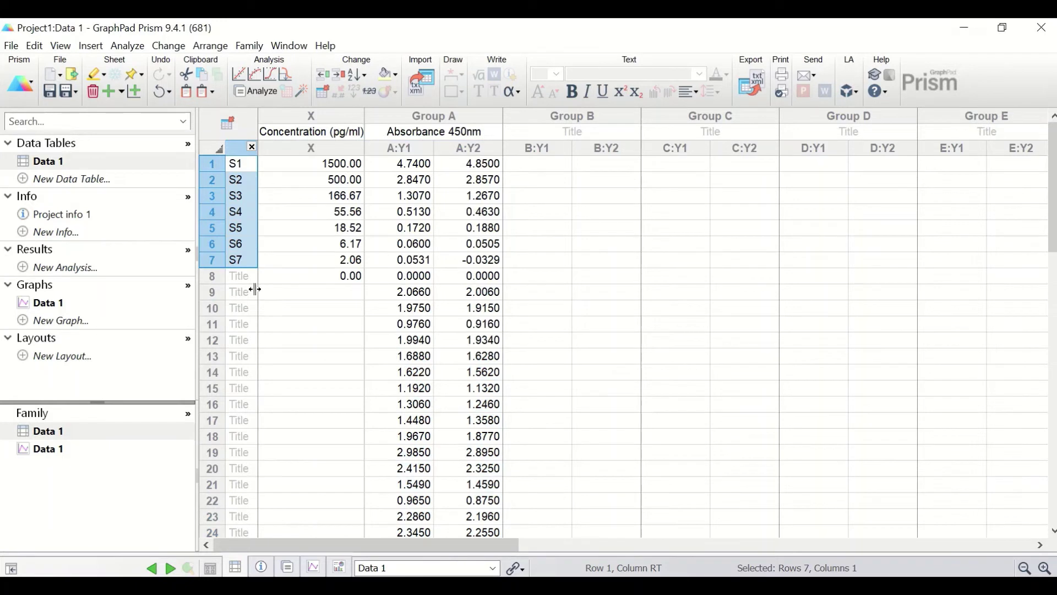
pyautogui.click(243, 276)
pyautogui.write('B')
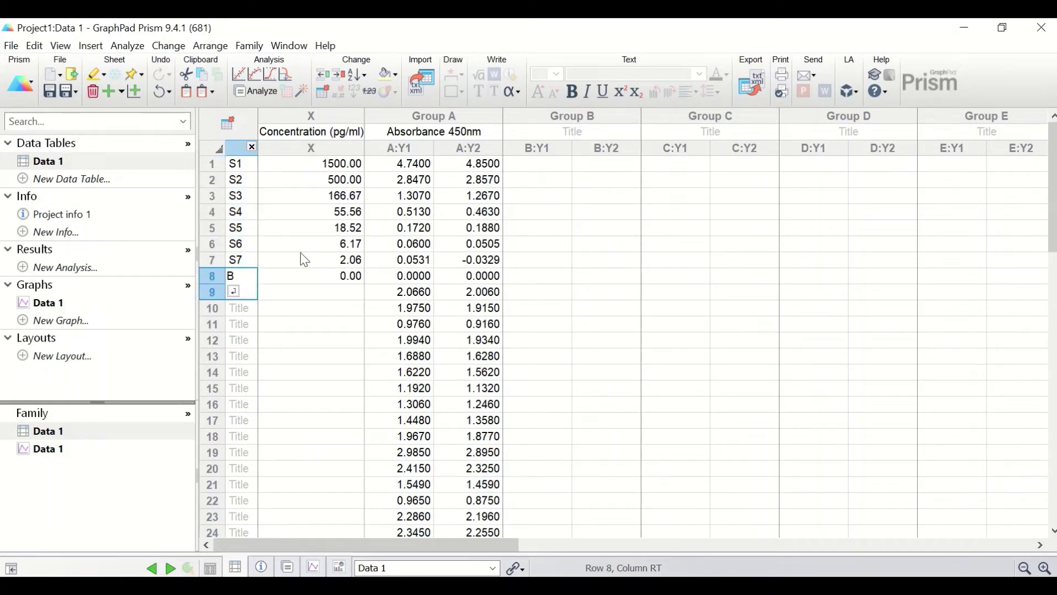
# Copy the labels Sample1 through Control20 from Excel's A57:A96 into Prism's row titles starting at row 9.
pyautogui.hotkey('alt', 'Tab')
pyautogui.scroll(-9, 122, 390)
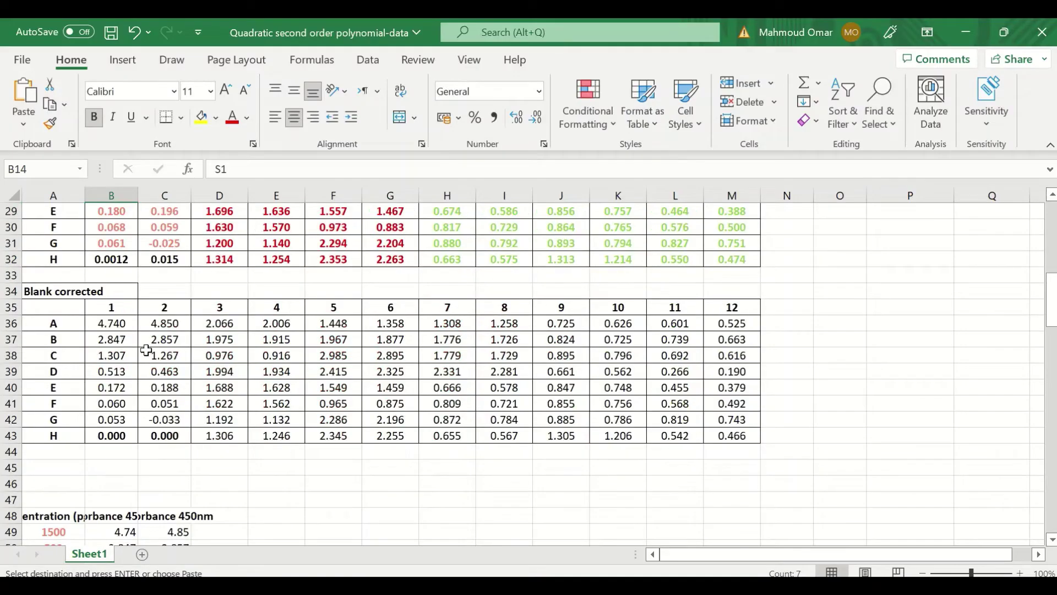
pyautogui.moveTo(66, 375); pyautogui.dragTo(48, 510)
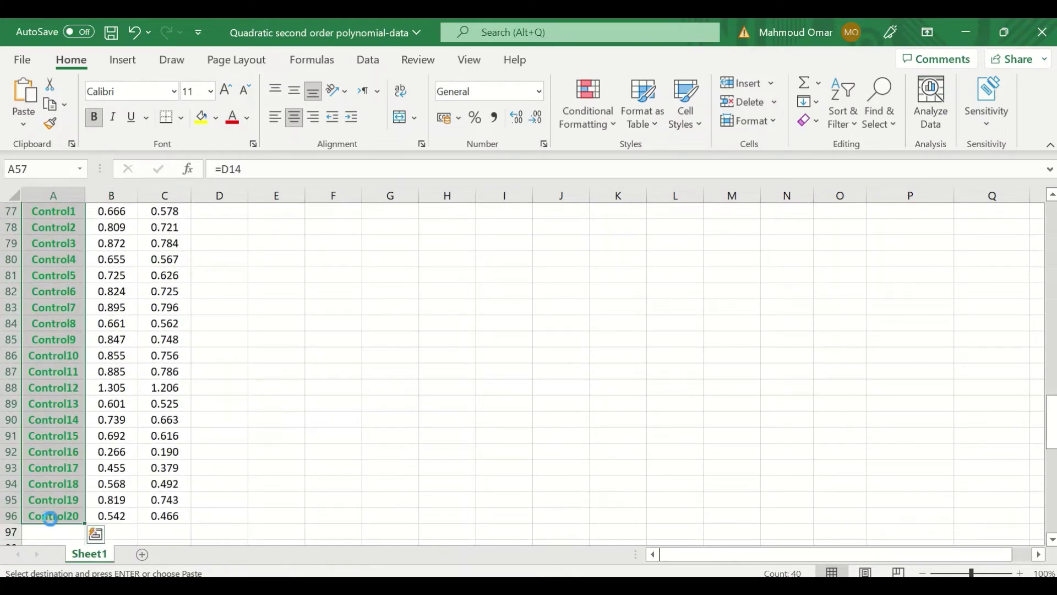
pyautogui.hotkey('alt', 'Tab')
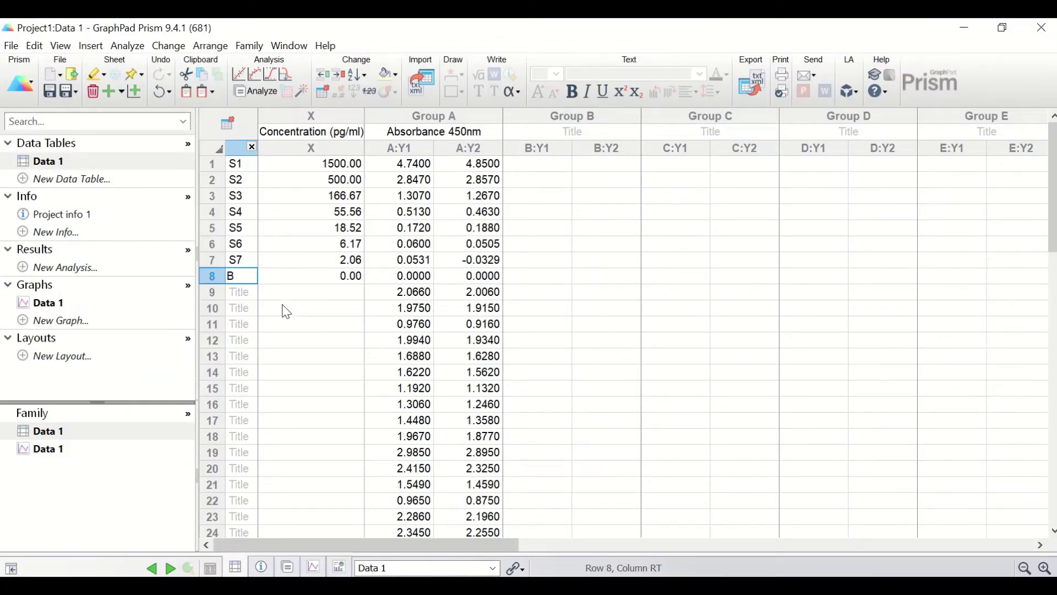
pyautogui.press('Return')
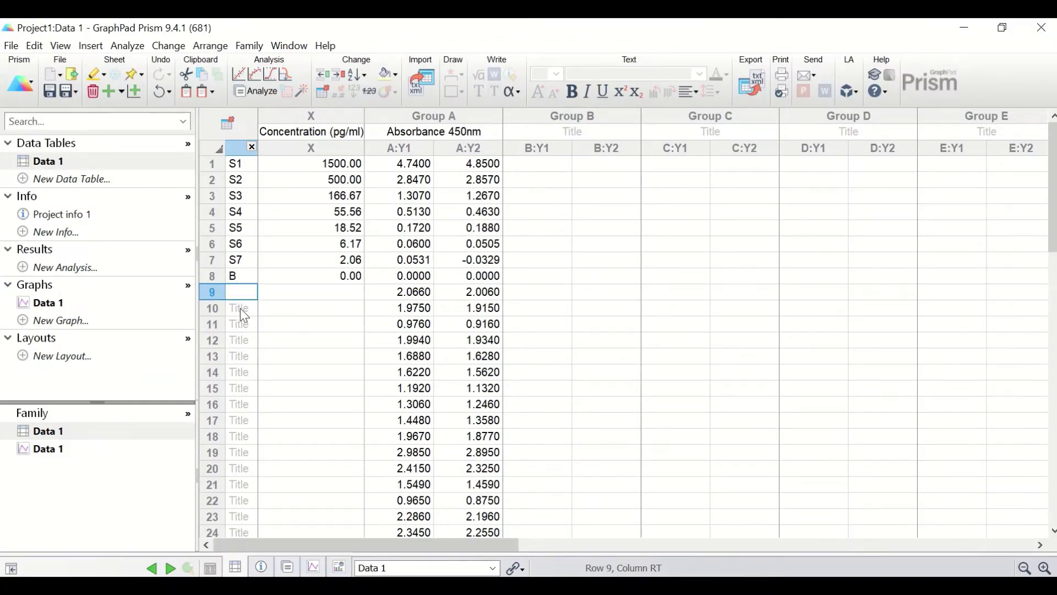
pyautogui.hotkey('ctrl', 'v')
pyautogui.press('Right')
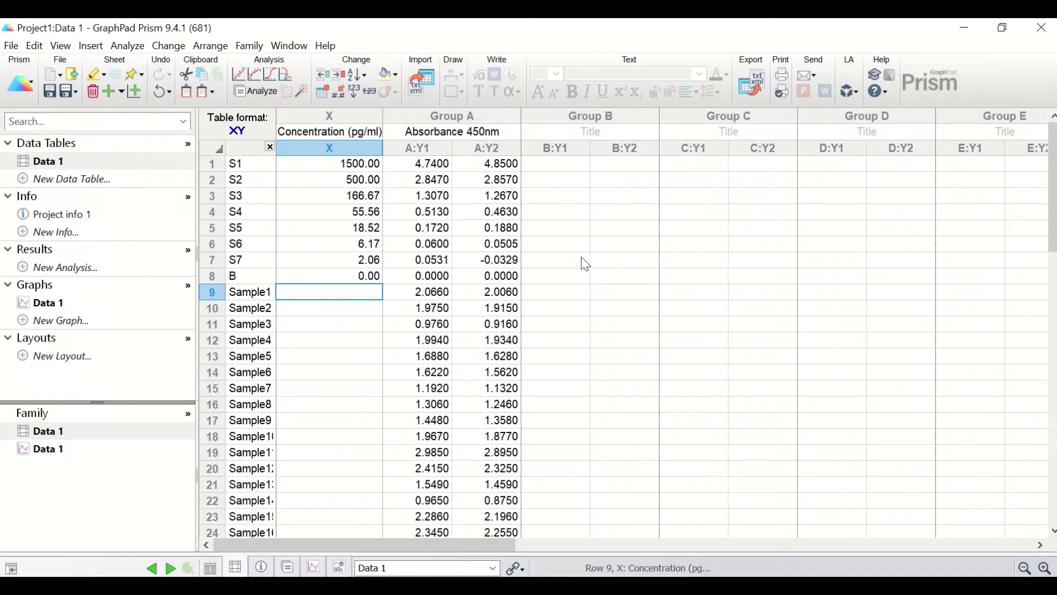
# Create a new XY graph of Data 1 showing points with mean and SD error bars.
pyautogui.hotkey('ctrl', 'z')
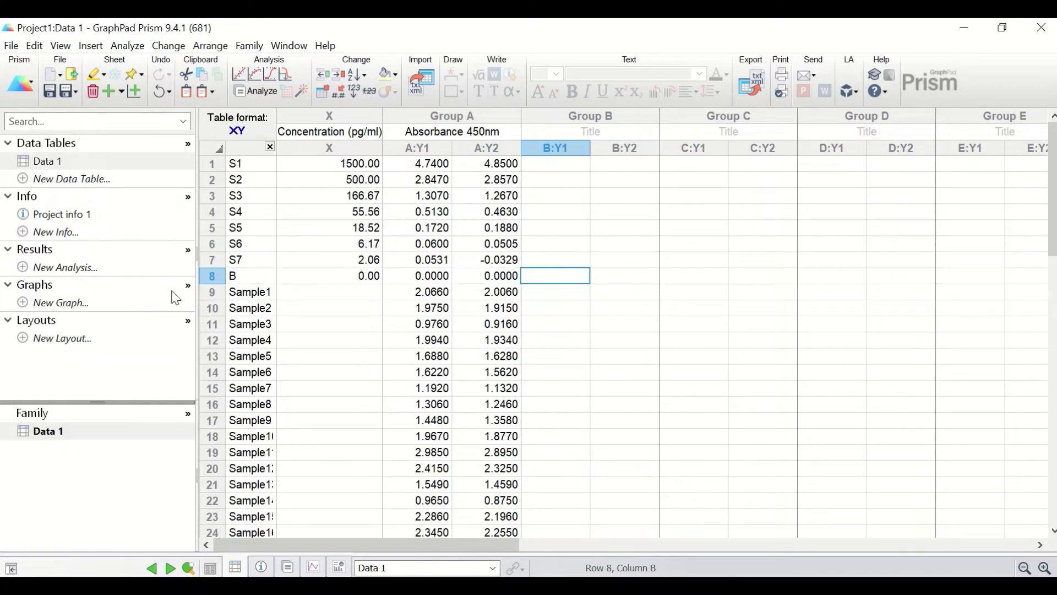
pyautogui.click(44, 292)
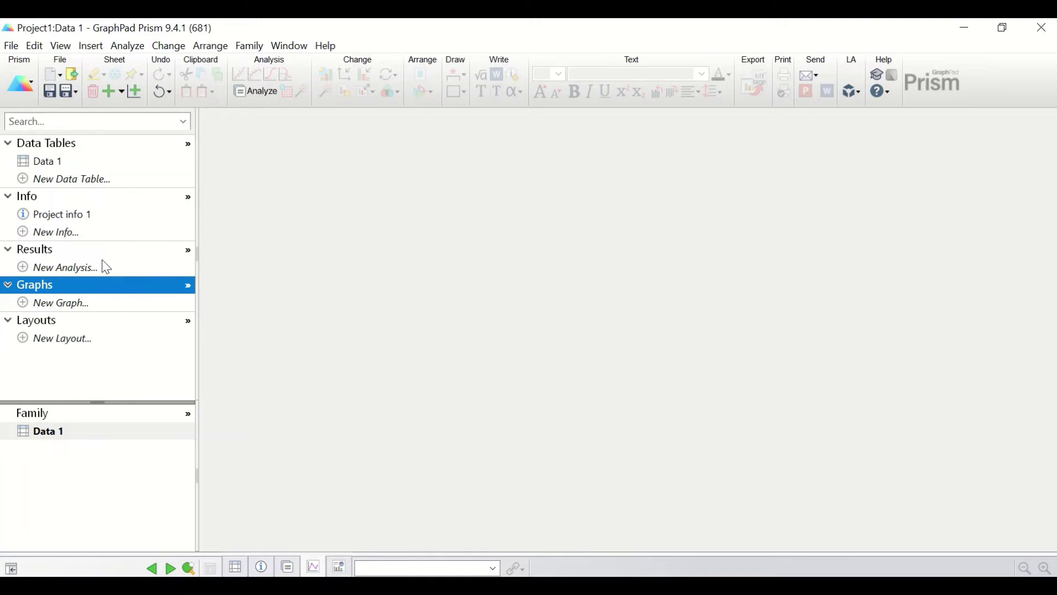
pyautogui.click(71, 304)
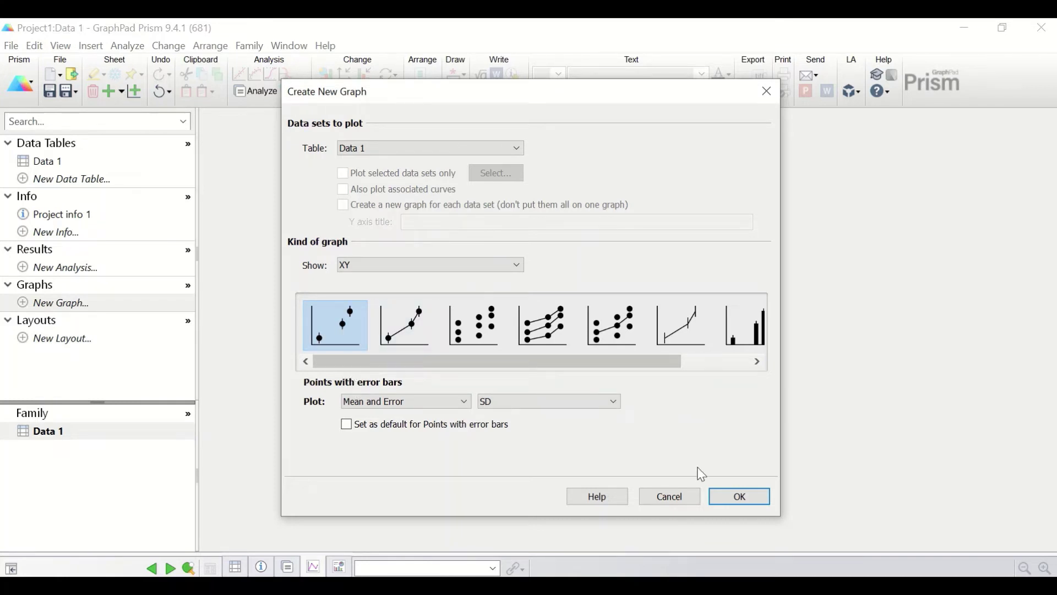
pyautogui.click(738, 496)
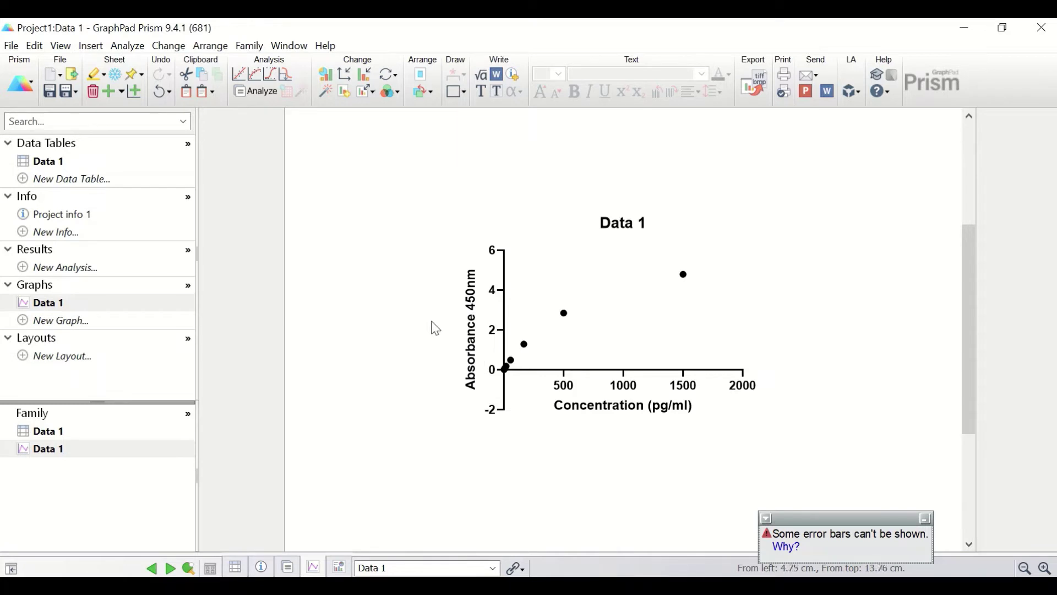
pyautogui.scroll(3, 435, 328)
# Open the standard curve interpolation for the Data 1 table and choose the Second order polynomial (quadratic) model.
pyautogui.click(53, 162)
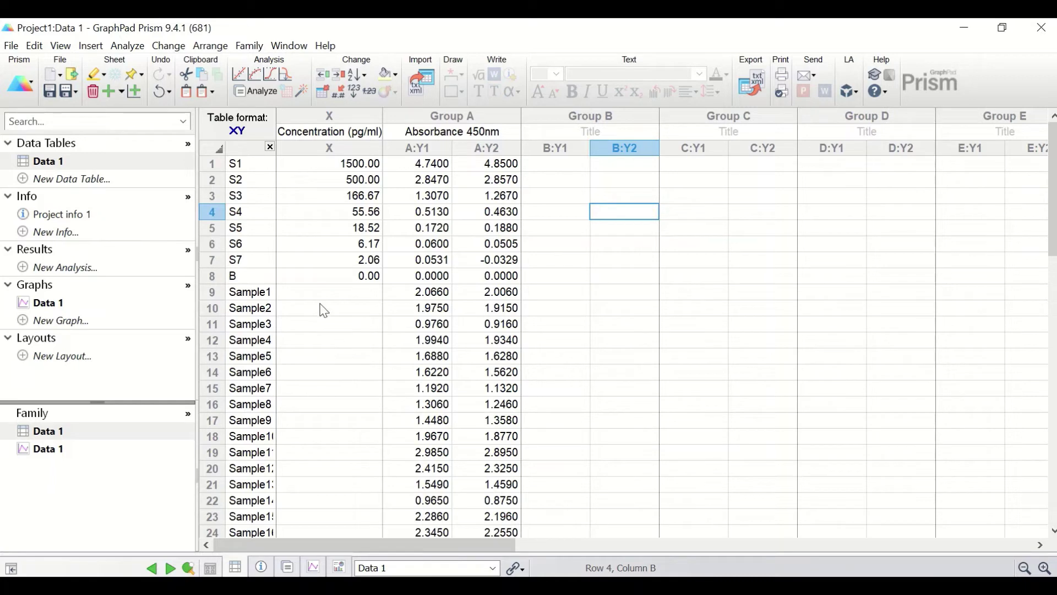
pyautogui.click(285, 71)
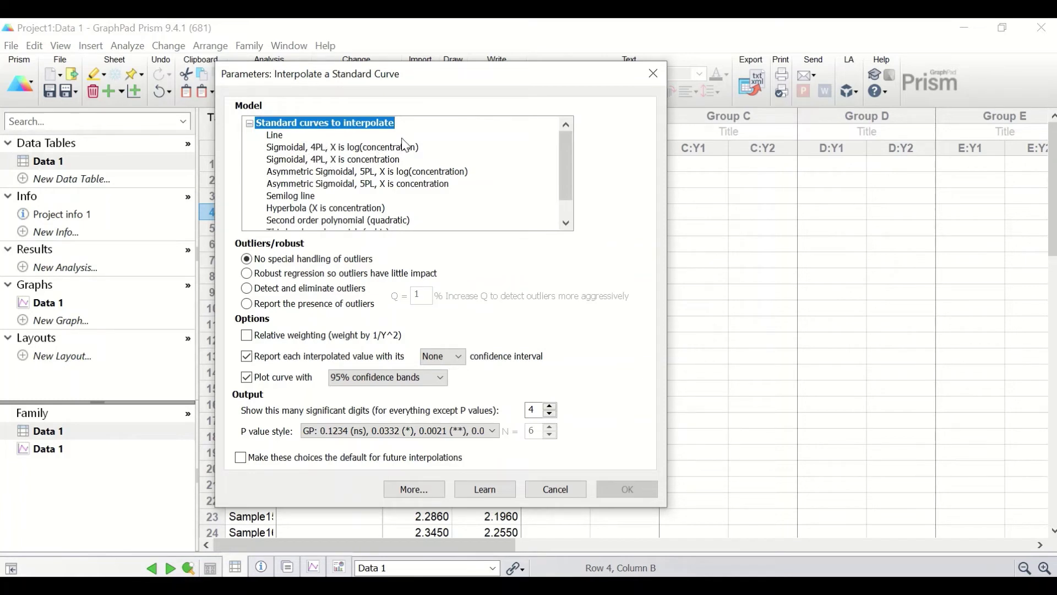
pyautogui.scroll(-1, 445, 180)
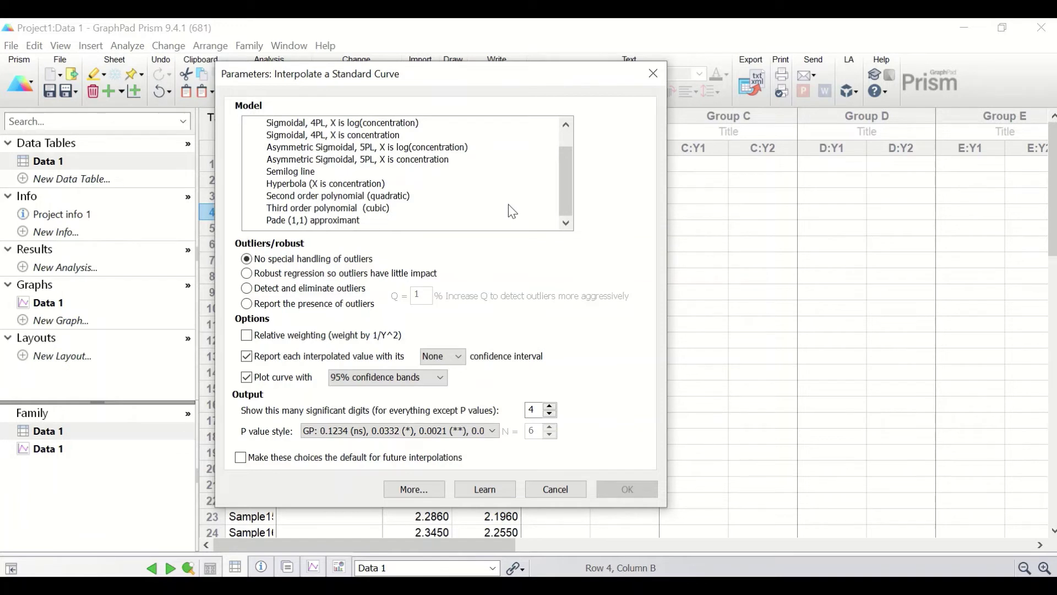
pyautogui.scroll(1, 416, 221)
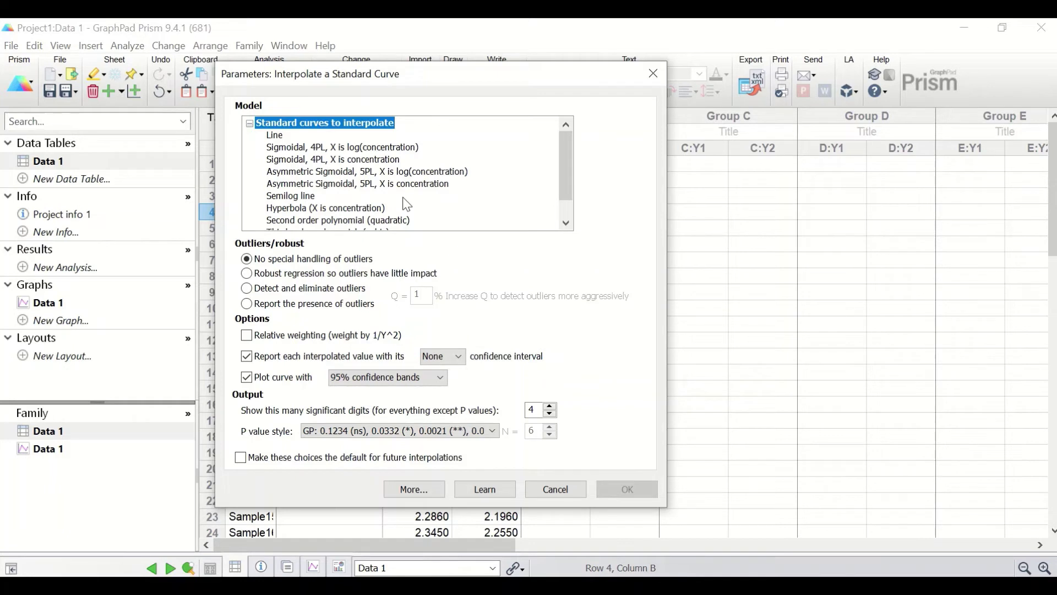
pyautogui.scroll(-1, 384, 189)
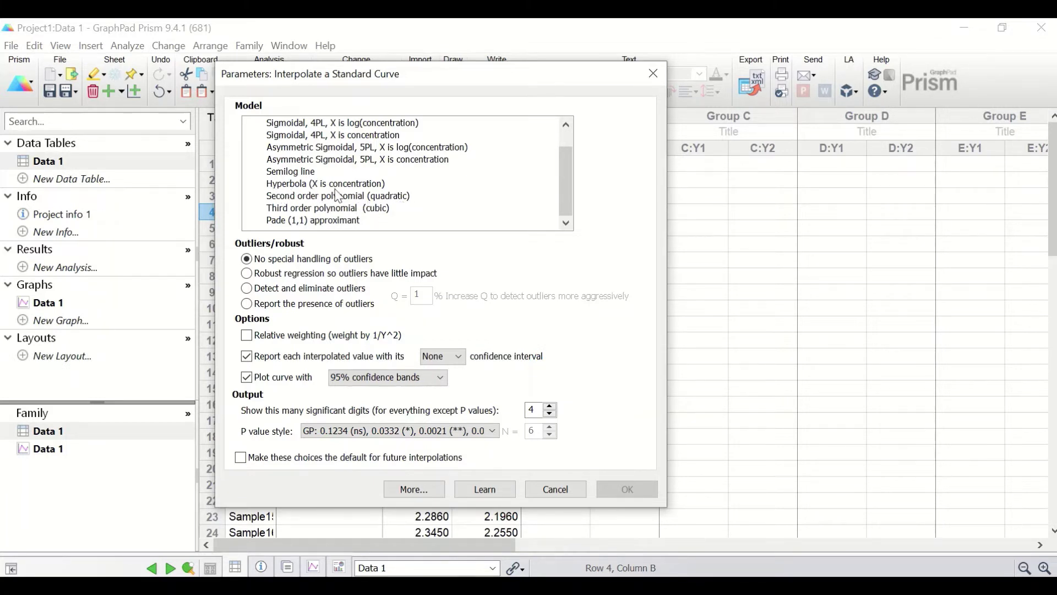
pyautogui.click(283, 196)
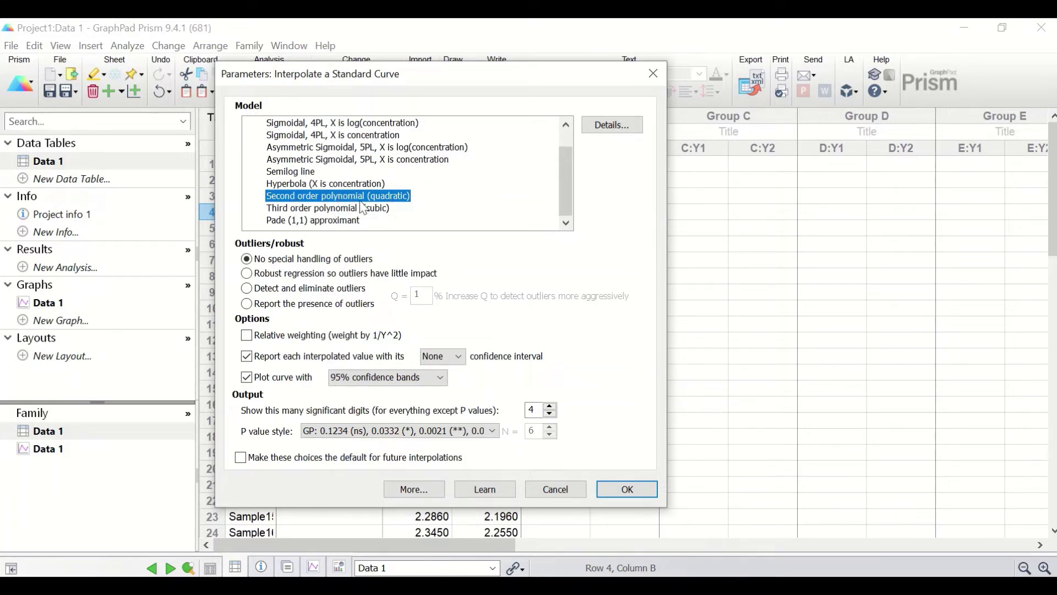
# Run the interpolation with the 95% confidence bands plot option turned off and open the Data 1 graph.
pyautogui.click(253, 379)
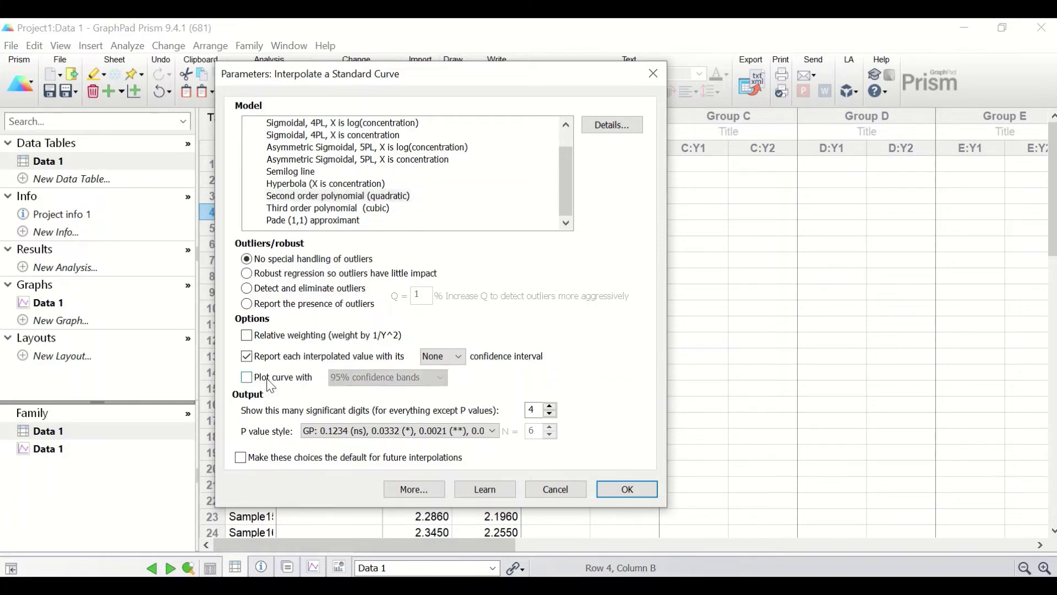
pyautogui.click(616, 490)
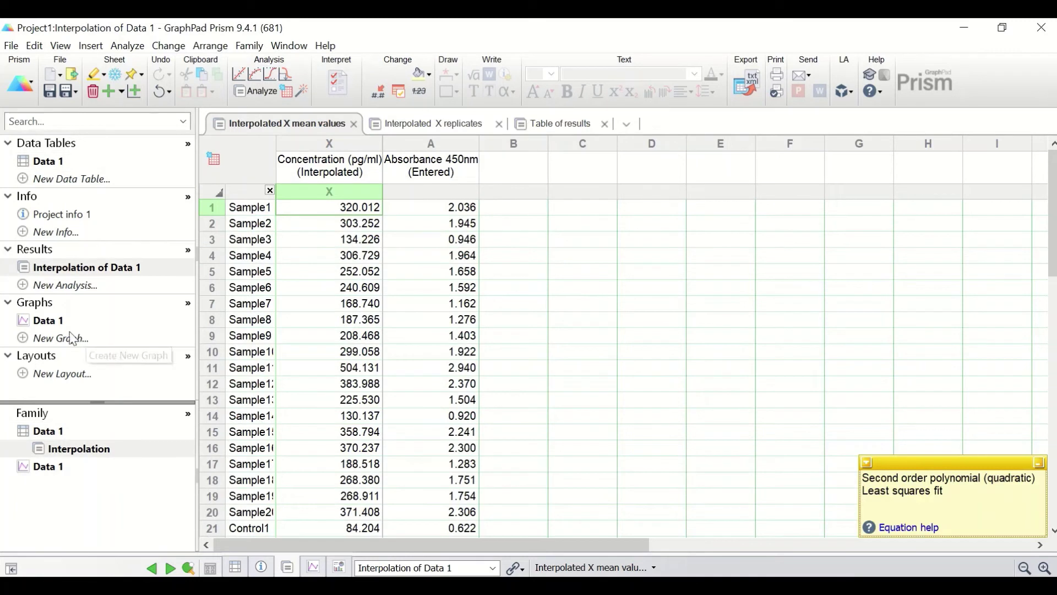
pyautogui.click(54, 323)
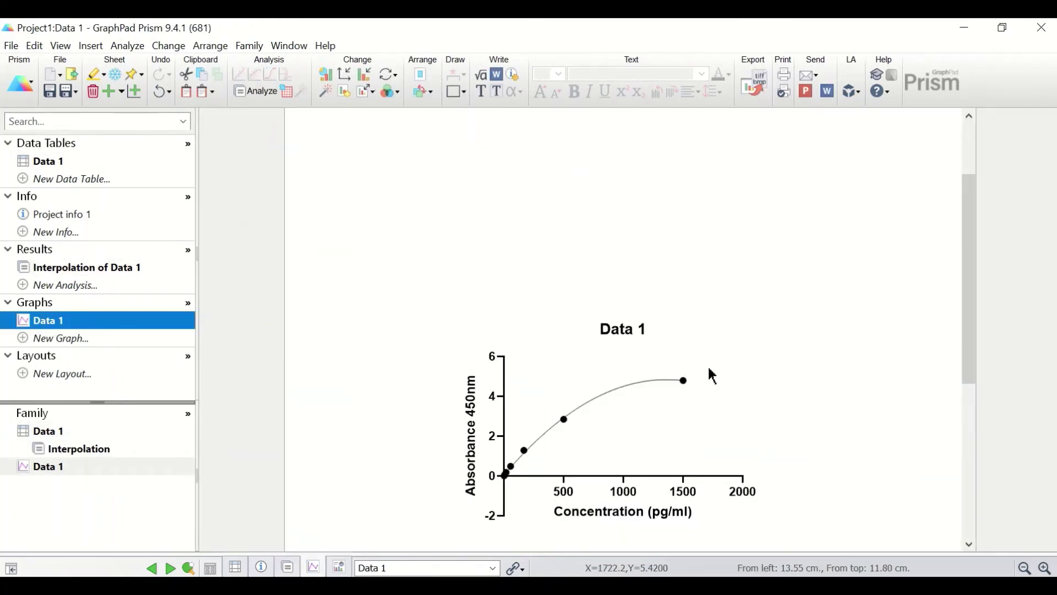
pyautogui.scroll(-1, 688, 370)
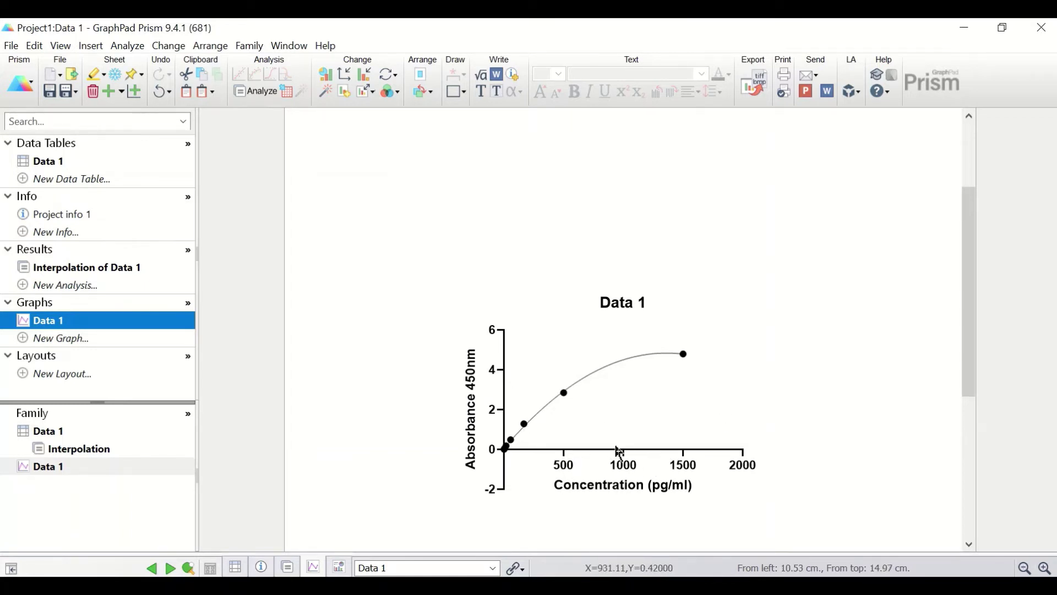
# Reduce the font size of the graph's X axis title and set the Y axis title's font size to 9.
pyautogui.click(631, 490)
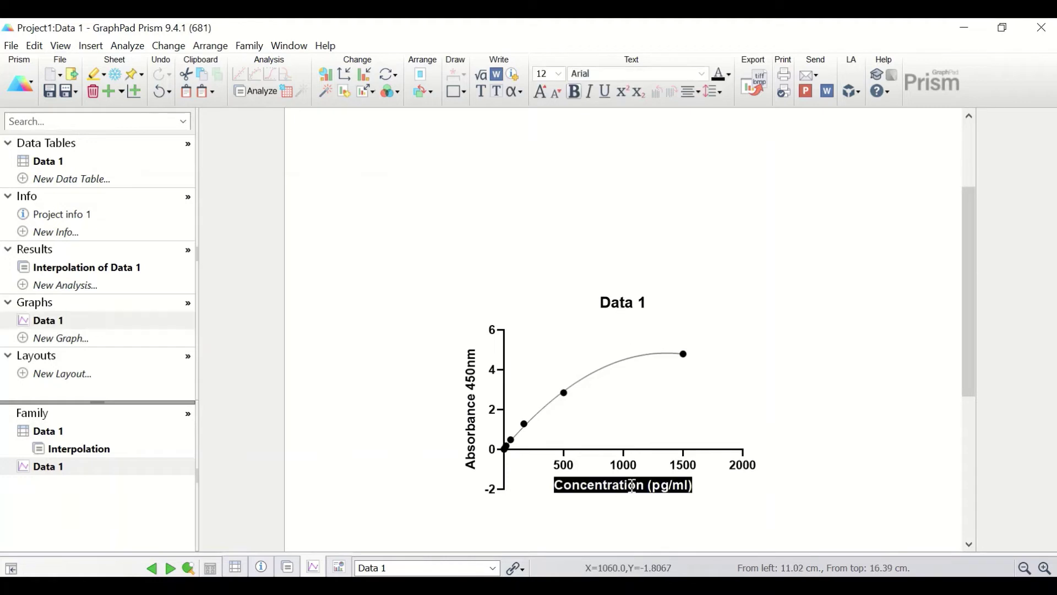
pyautogui.click(559, 74)
pyautogui.click(544, 130)
pyautogui.doubleClick(476, 367)
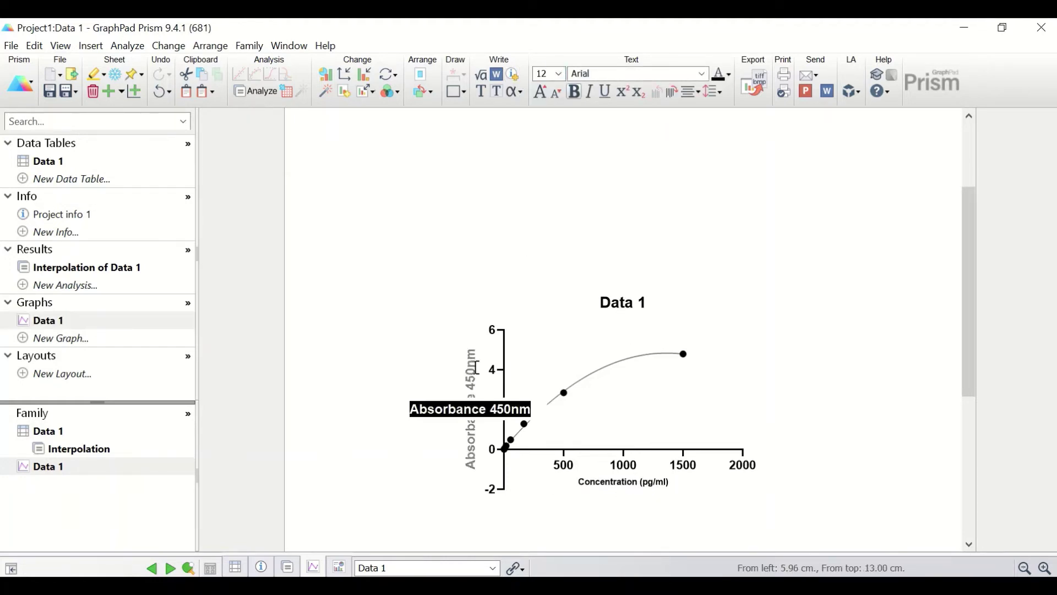
pyautogui.click(559, 73)
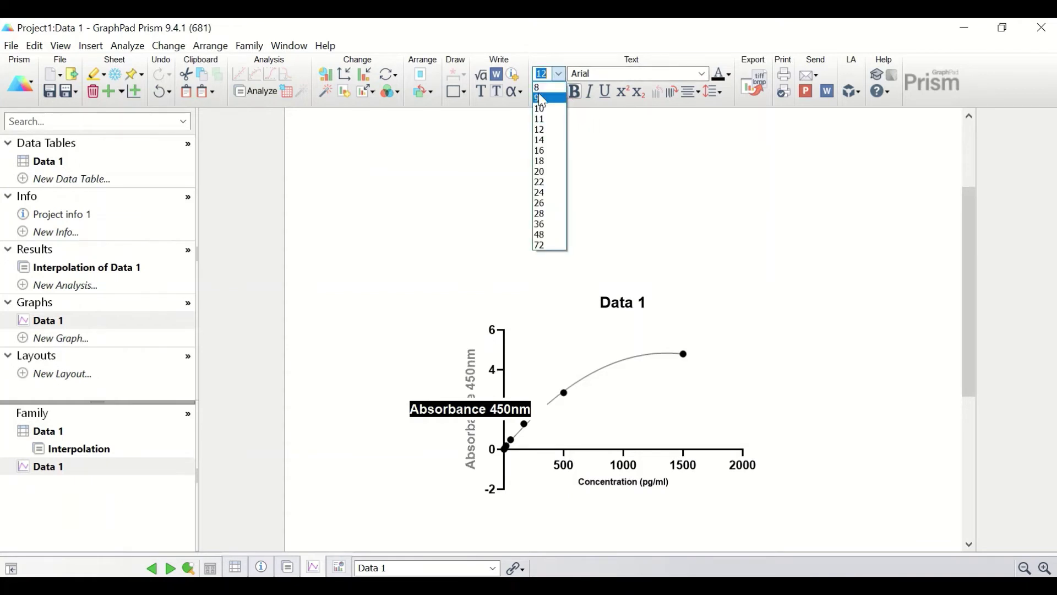
pyautogui.click(542, 99)
pyautogui.click(559, 74)
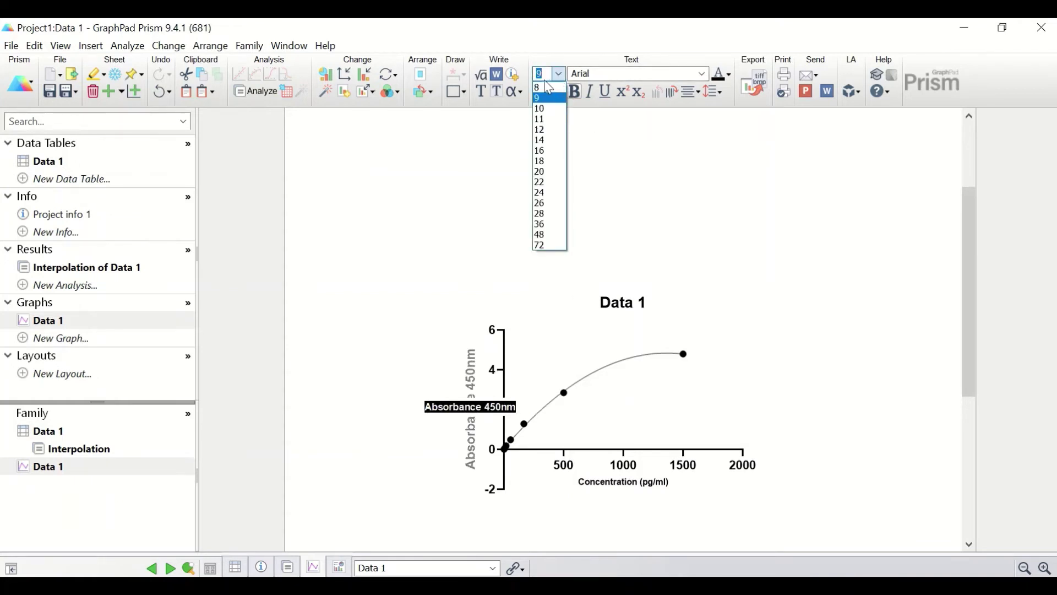
pyautogui.click(540, 98)
# Replace the graph title with ELISA Protein X Level.
pyautogui.doubleClick(637, 302)
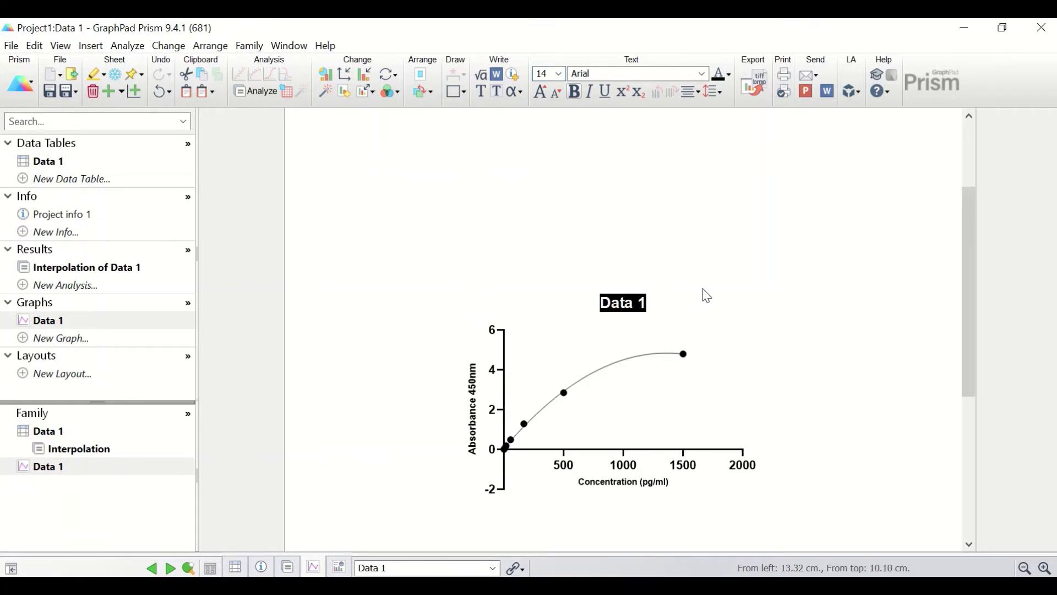
pyautogui.press('Delete')
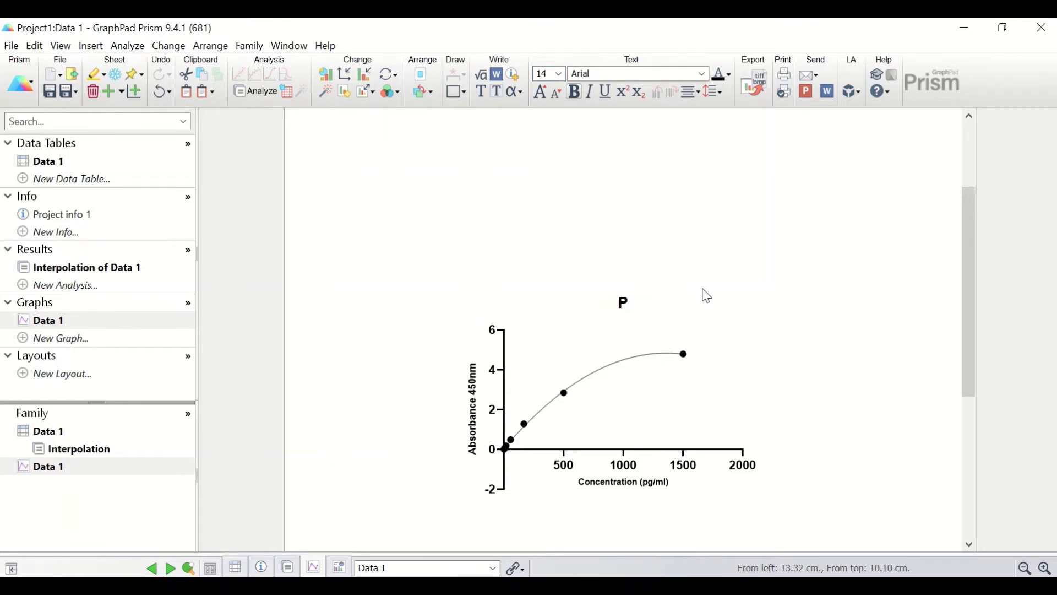
pyautogui.write('E')
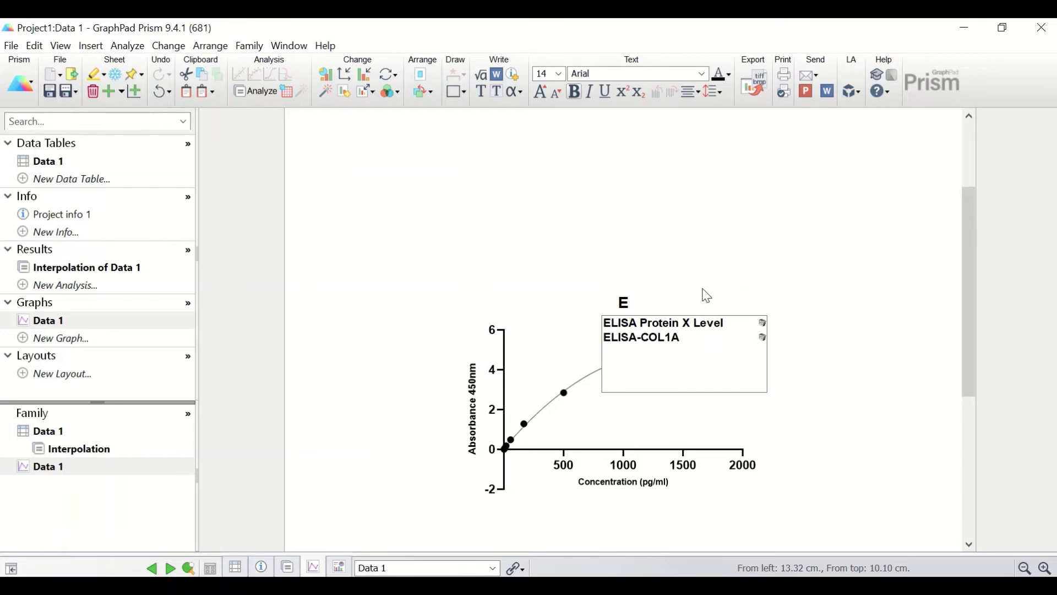
pyautogui.click(714, 325)
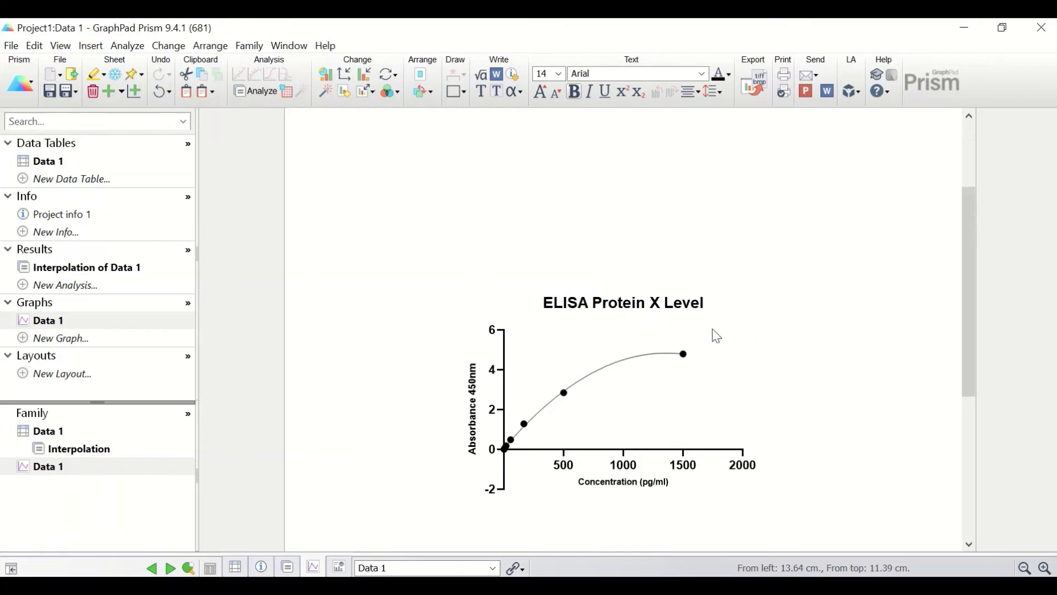
# Turn off the X axis's automatic range and interval and set its maximum to 1500.
pyautogui.doubleClick(708, 451)
pyautogui.doubleClick(684, 451)
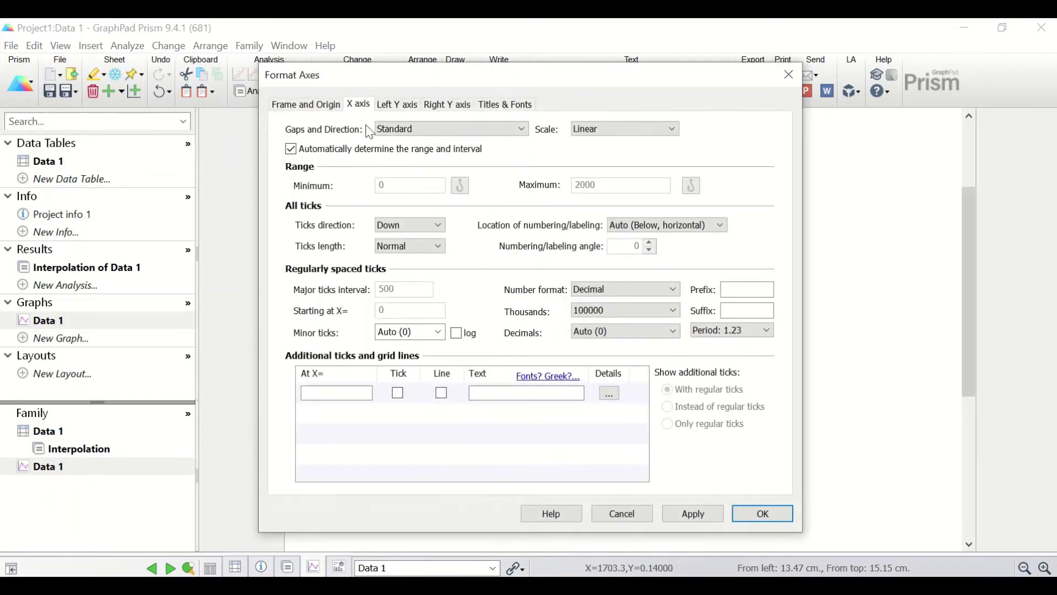
pyautogui.click(291, 149)
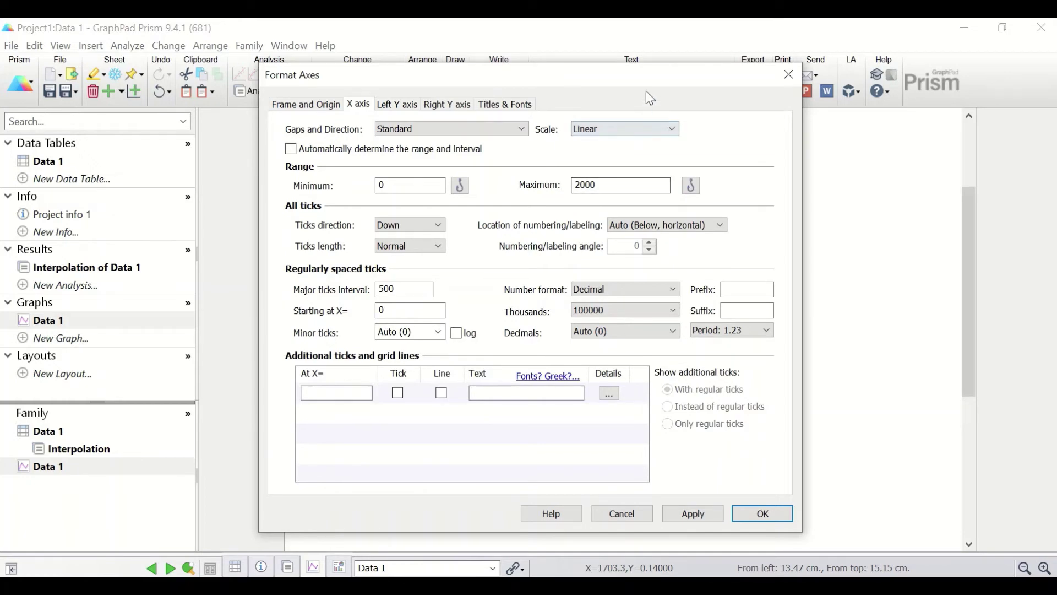
pyautogui.moveTo(646, 83); pyautogui.dragTo(411, 80)
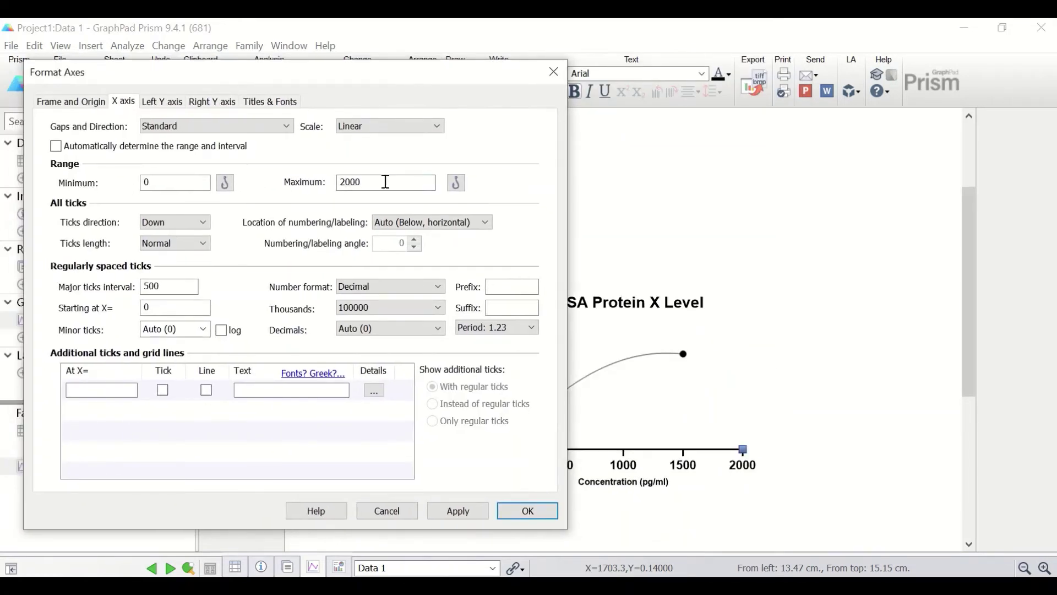
pyautogui.moveTo(385, 182); pyautogui.dragTo(338, 183)
pyautogui.write('1500')
pyautogui.press('Return')
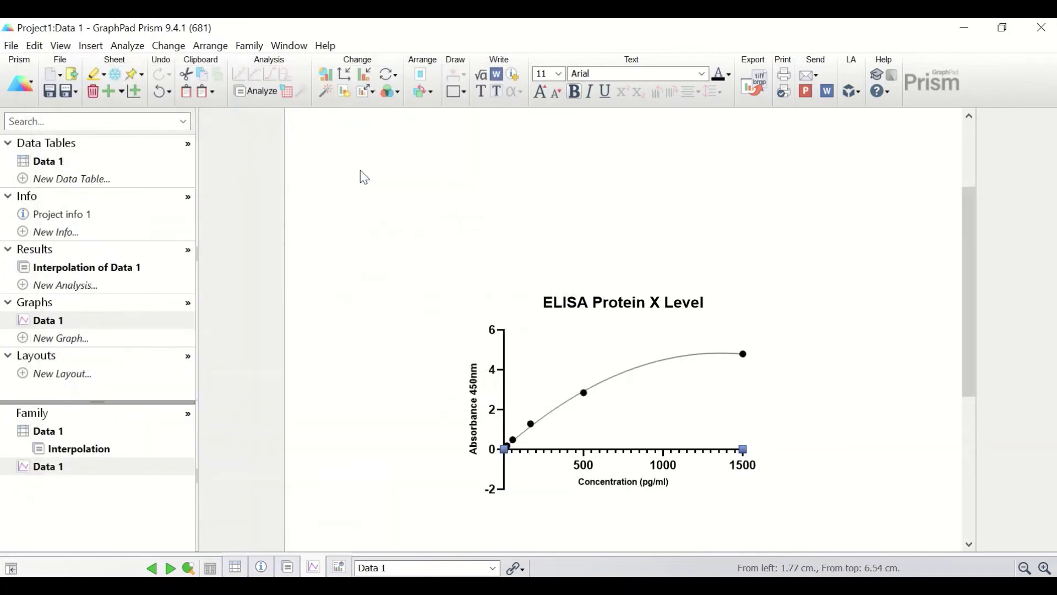
pyautogui.click(804, 389)
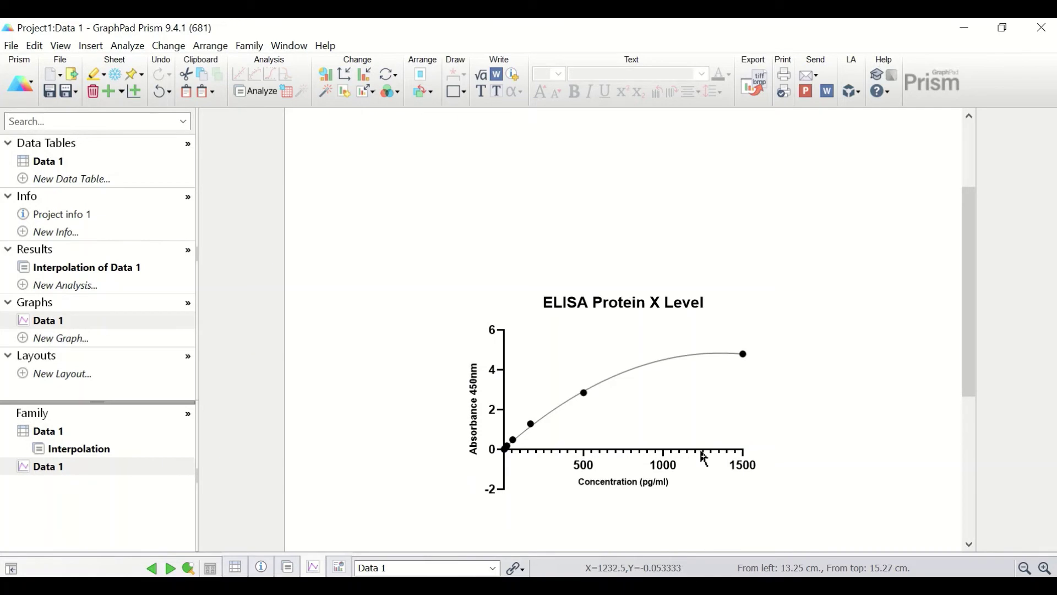
# Set the X axis's minor ticks to 0.
pyautogui.doubleClick(704, 456)
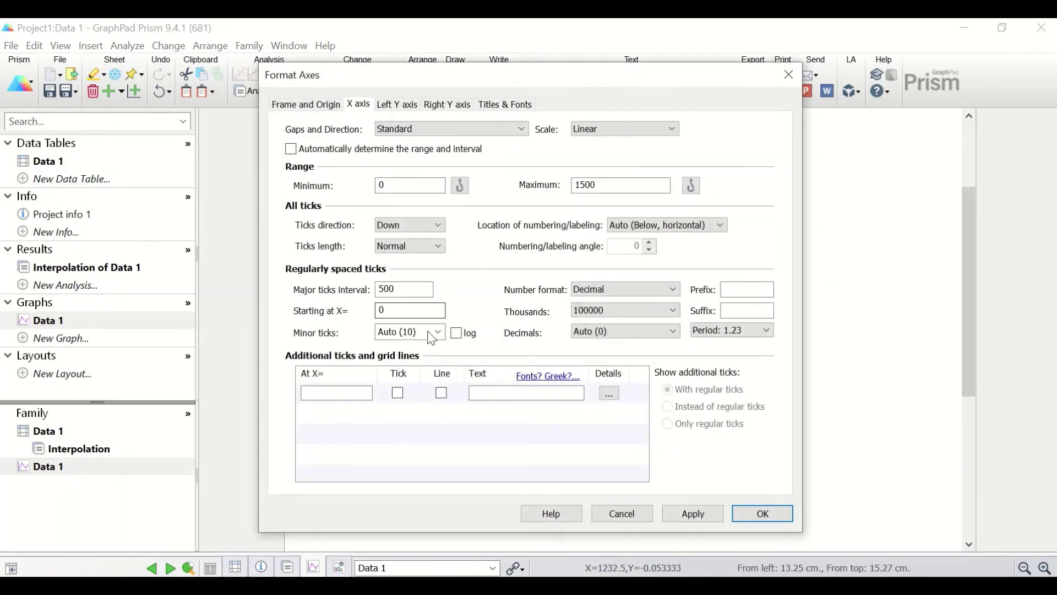
pyautogui.click(441, 337)
pyautogui.click(439, 370)
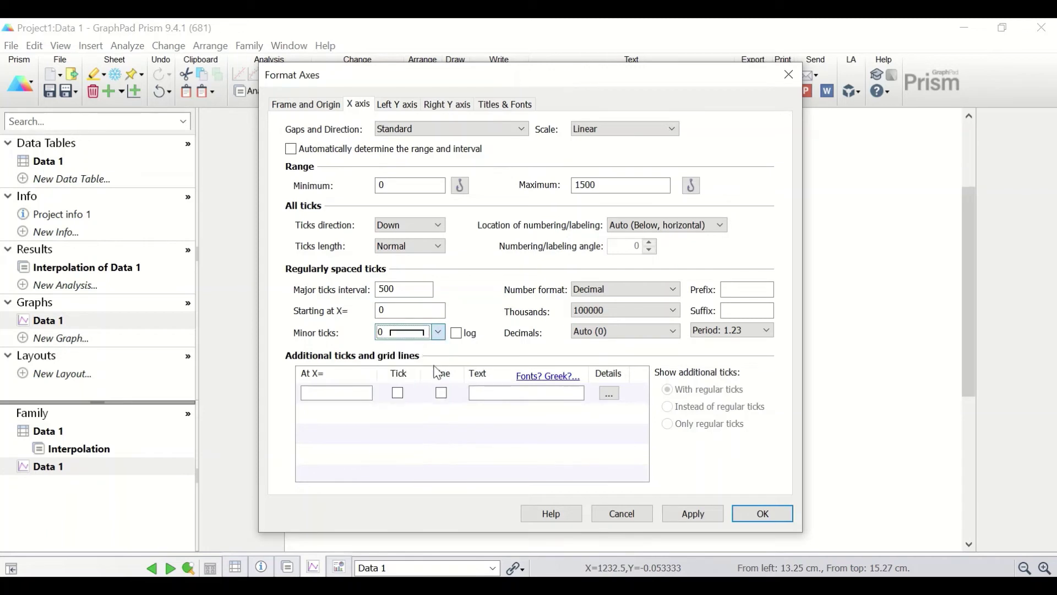
pyautogui.click(759, 512)
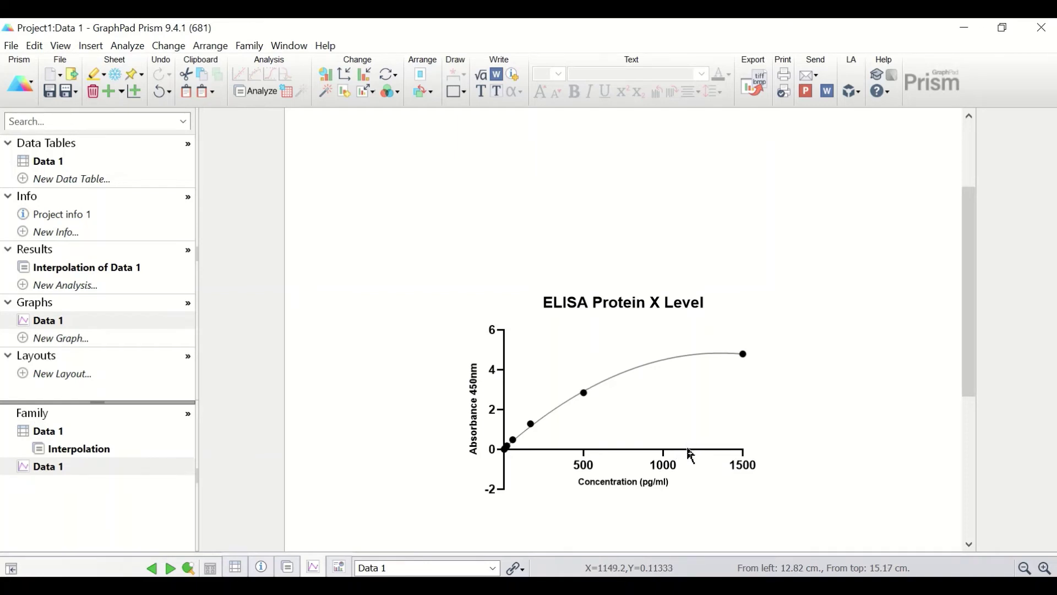
# Review the Data 1 table and the interpolation's X mean values, X replicates and table of results.
pyautogui.click(49, 161)
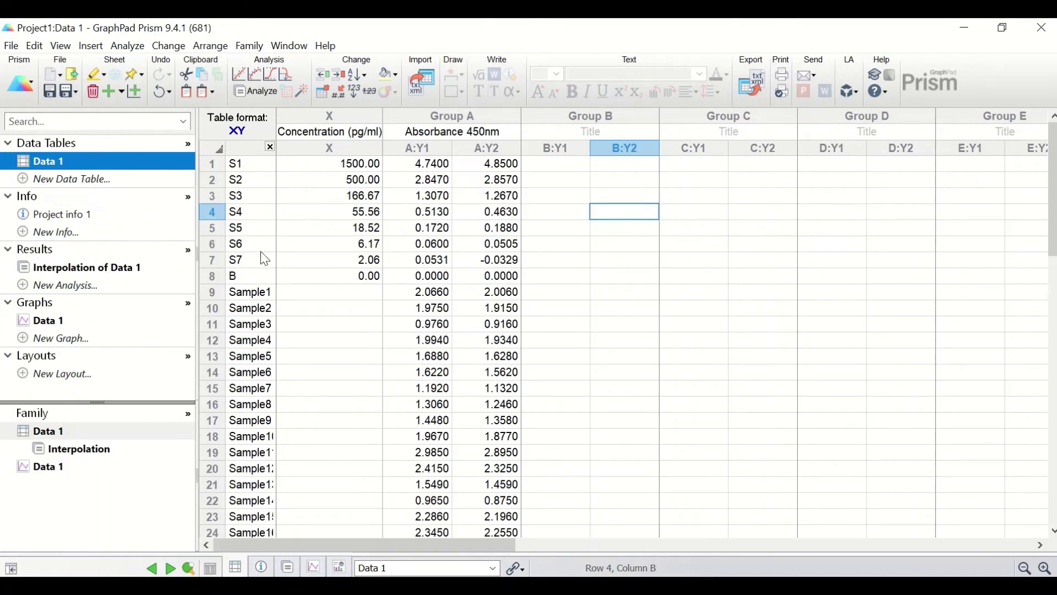
pyautogui.moveTo(87, 276)
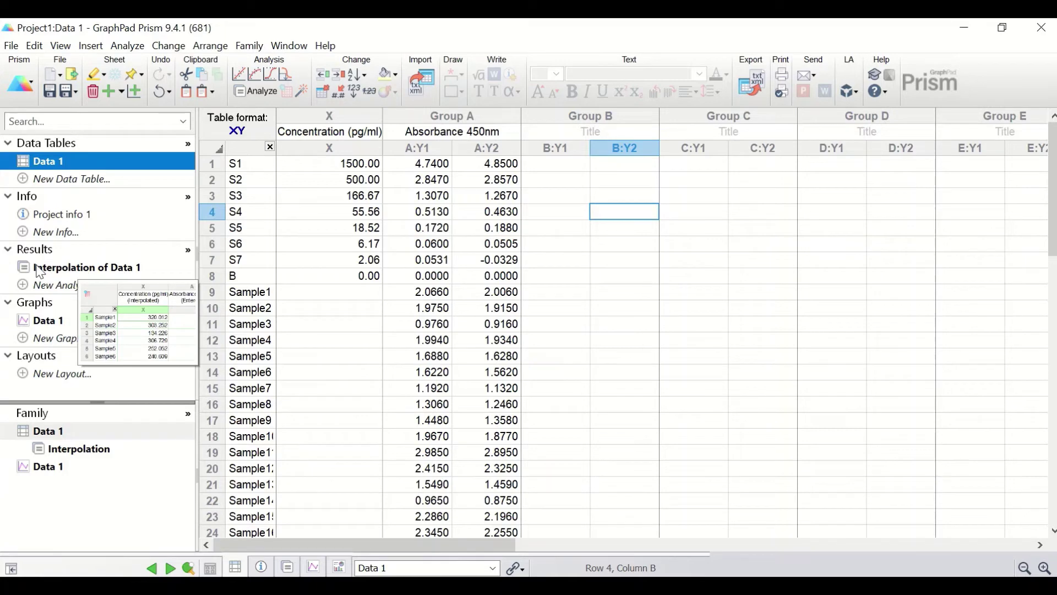
pyautogui.click(84, 270)
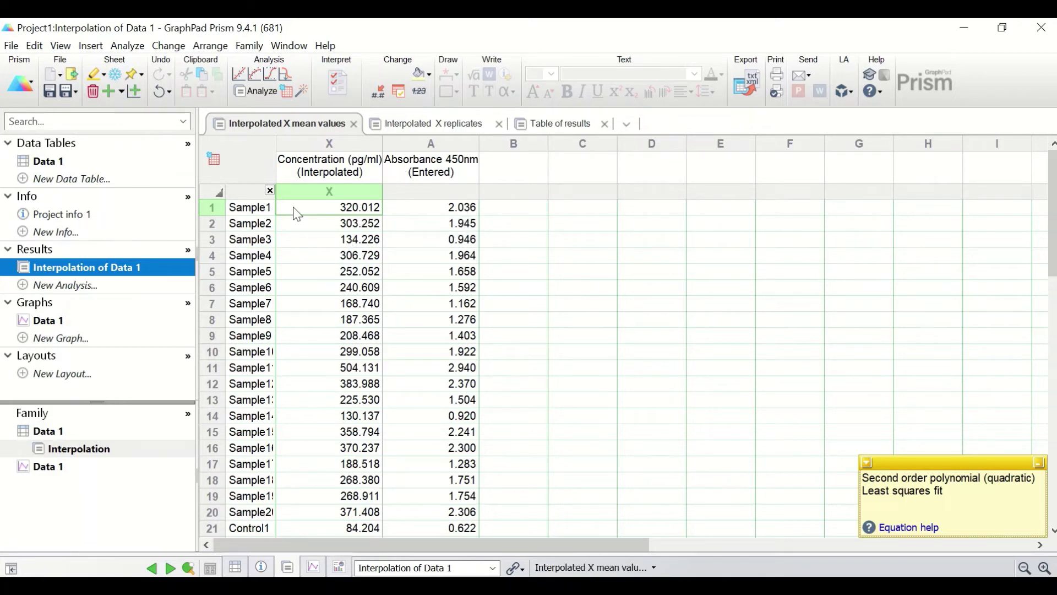
pyautogui.click(428, 125)
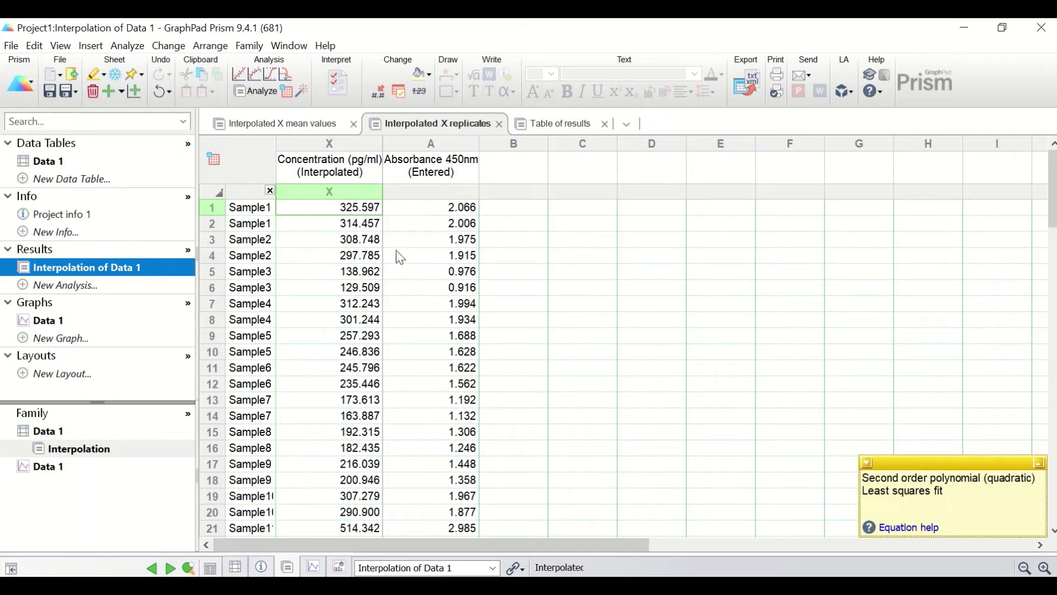
pyautogui.click(567, 122)
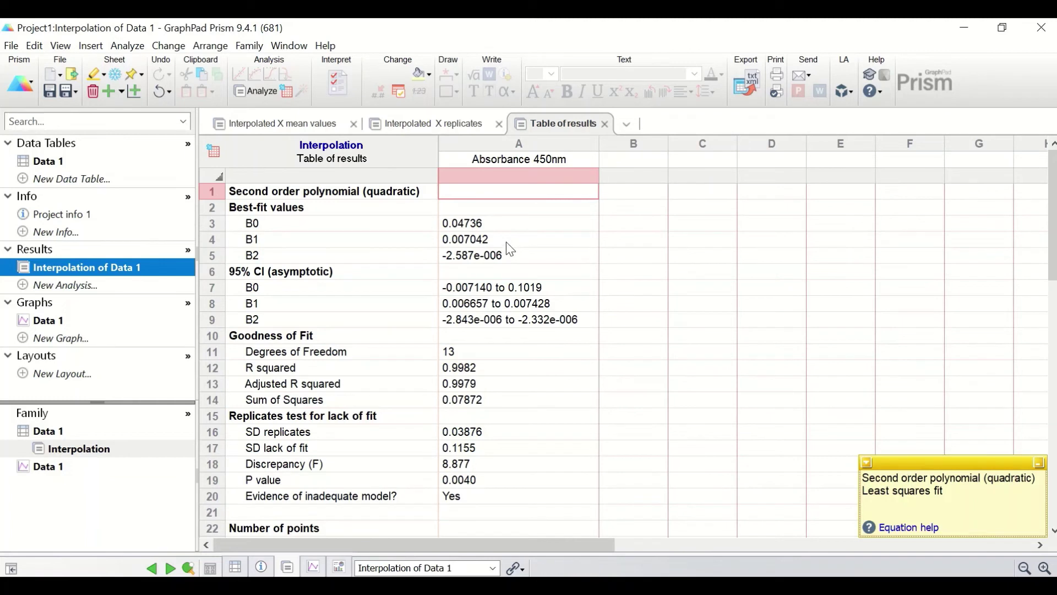
pyautogui.click(310, 204)
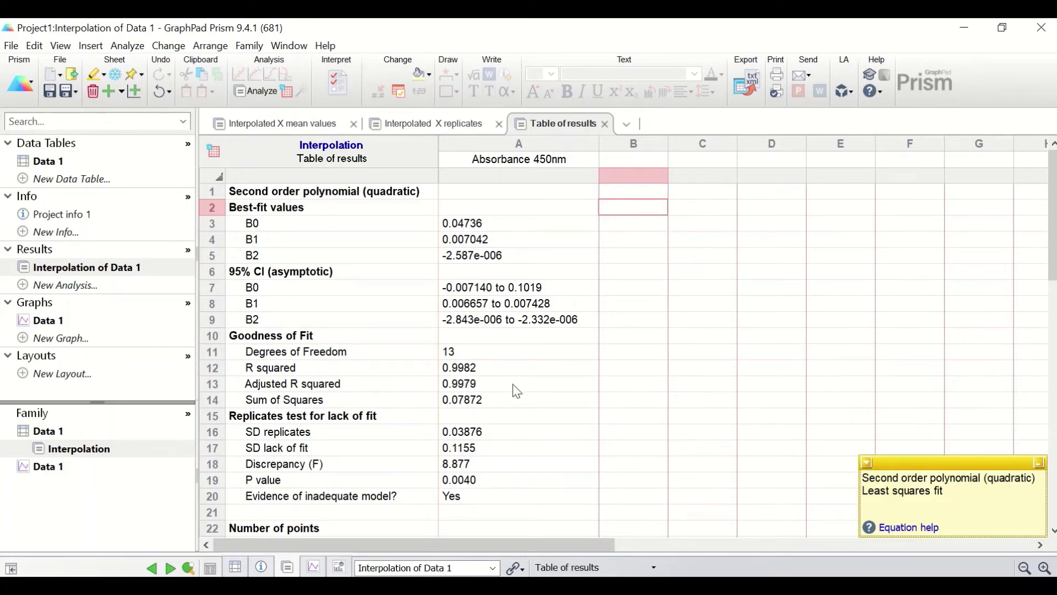
pyautogui.scroll(-1, 514, 383)
pyautogui.scroll(1, 513, 384)
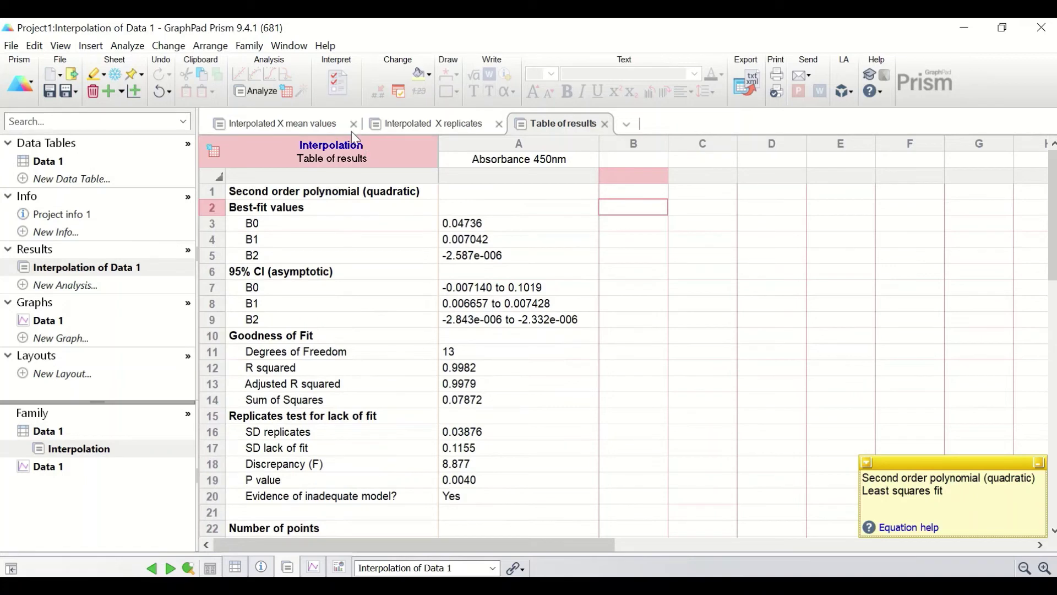
pyautogui.click(282, 126)
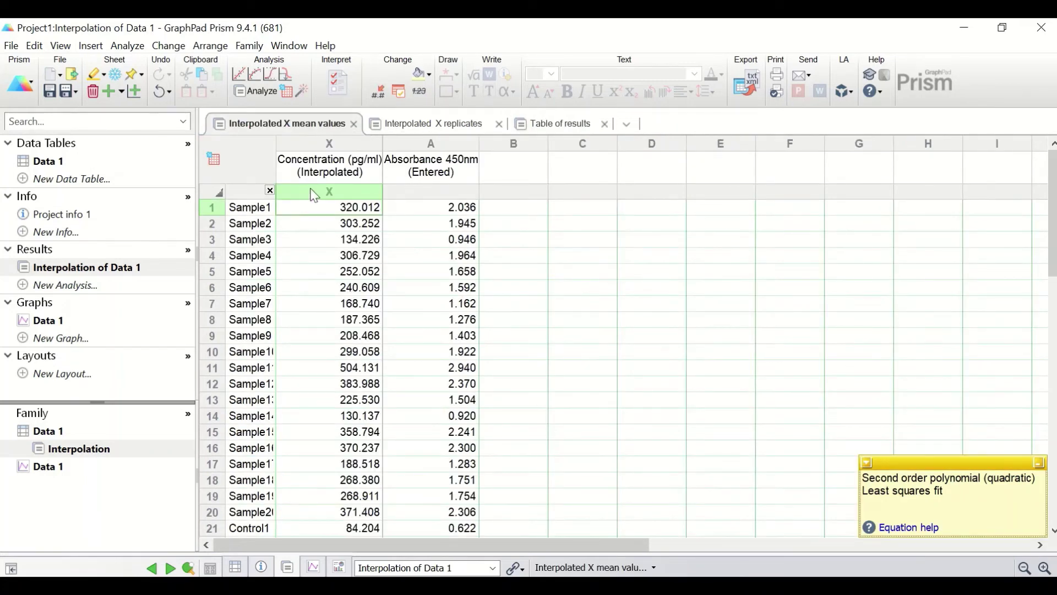
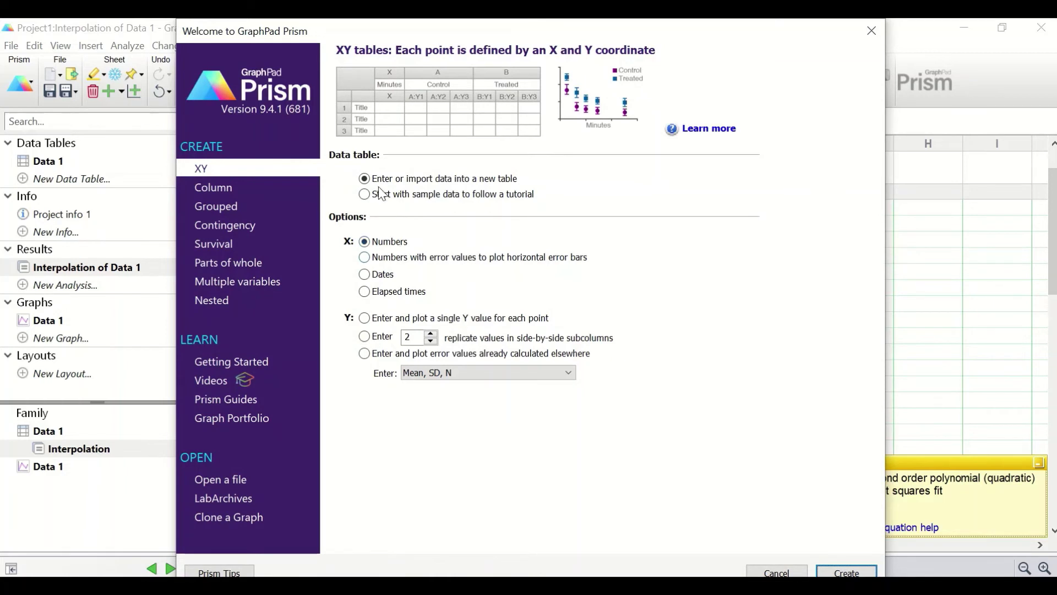
# Create a new project with a Column table for stacked replicates and fill Group A with the interpolated mean concentrations of Sample1 to Sample20.
pyautogui.click(230, 191)
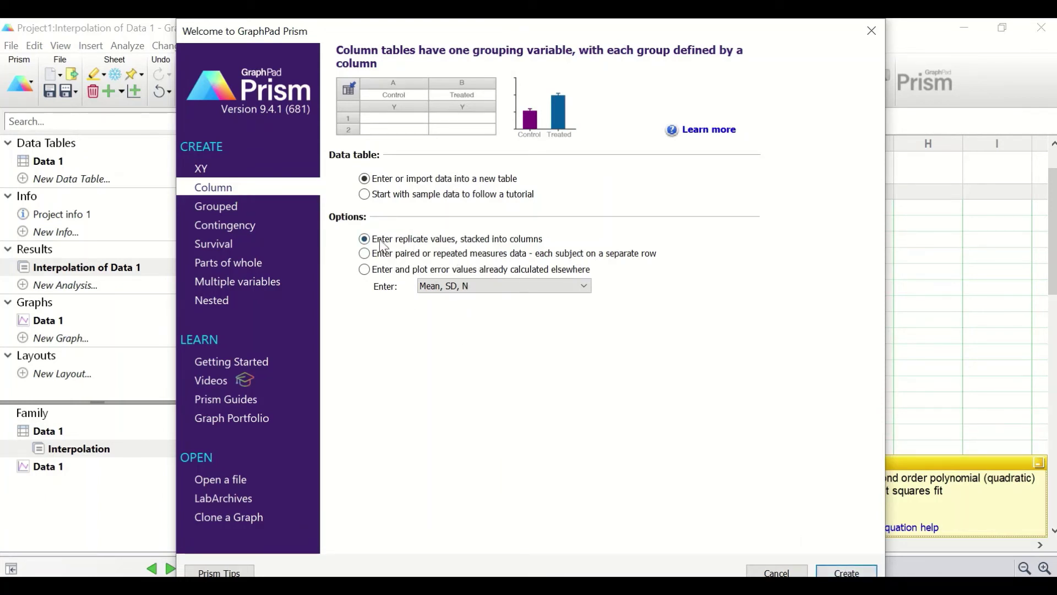
pyautogui.click(846, 571)
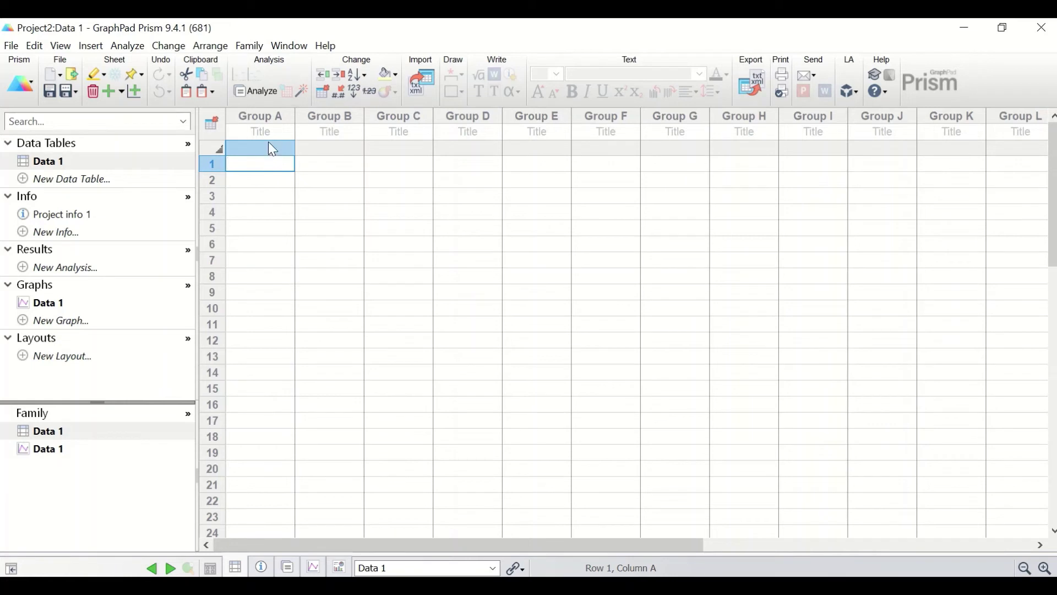
pyautogui.write('320.012 303.252 134.226 306.729 252.052 240.609 168.740 187.365 208.468 299.058 504.131 383.988 225.530 130.137 358.794 370.237 188.518 268.380 268.911 371.408')
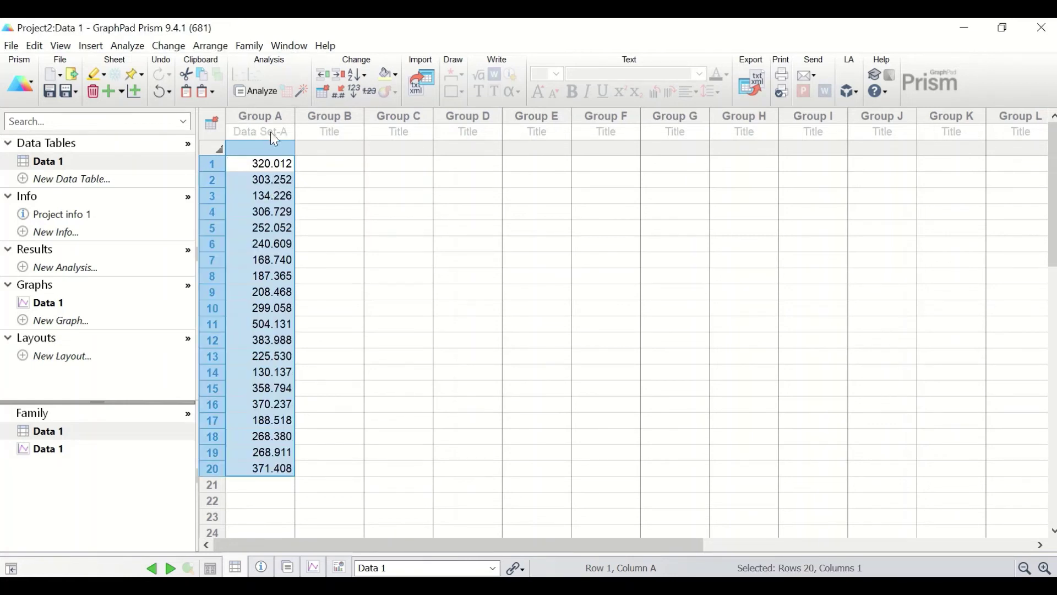
# Title the Group A column Disease and the Group B column Control in the Project2 data table.
pyautogui.click(271, 132)
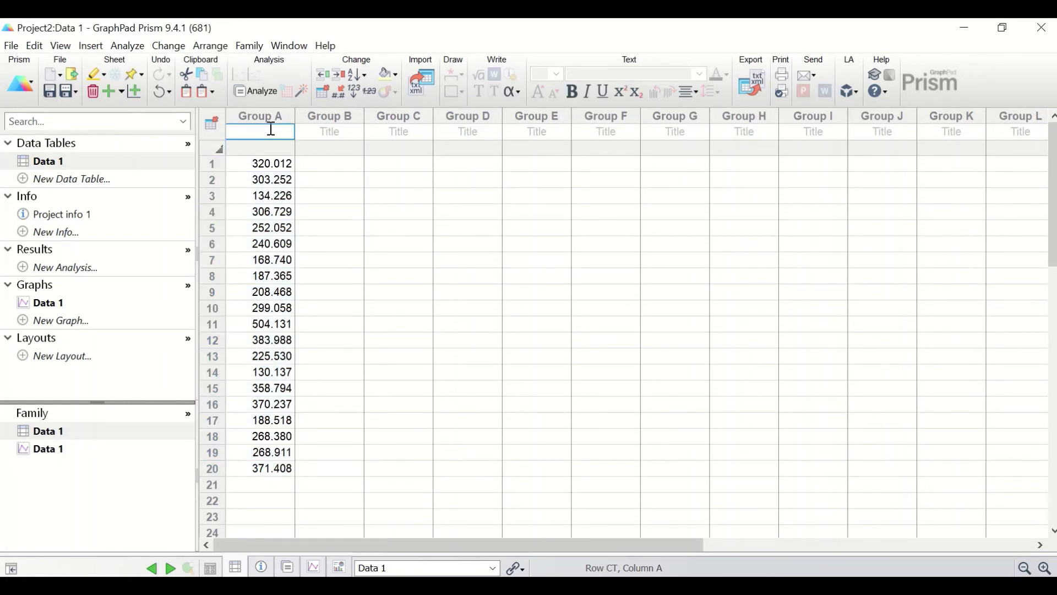
pyautogui.write('Dis')
pyautogui.press('Return')
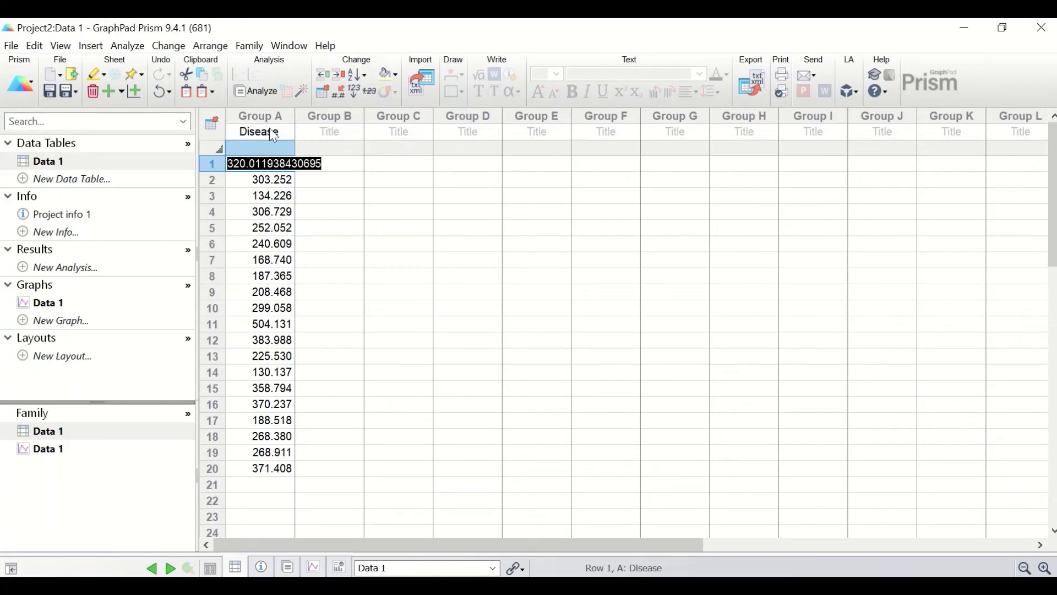
pyautogui.click(336, 131)
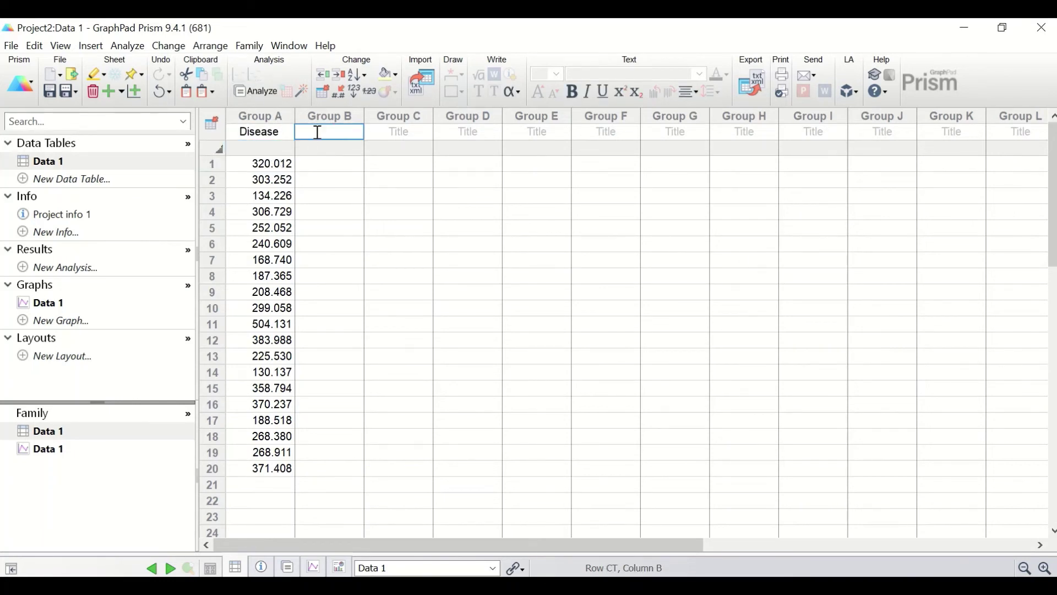
pyautogui.write('Co')
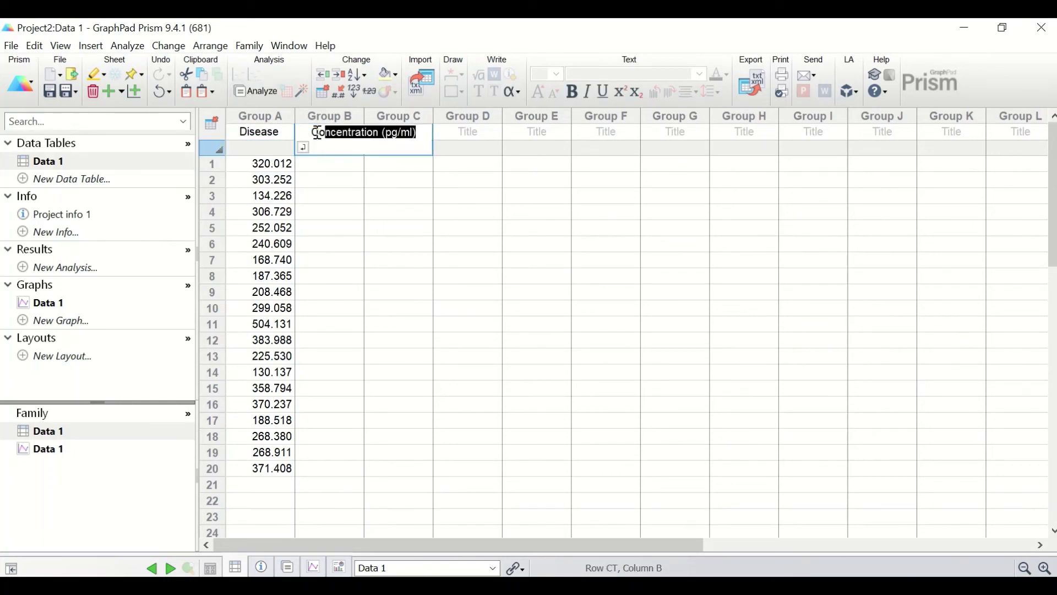
pyautogui.write('ntrol')
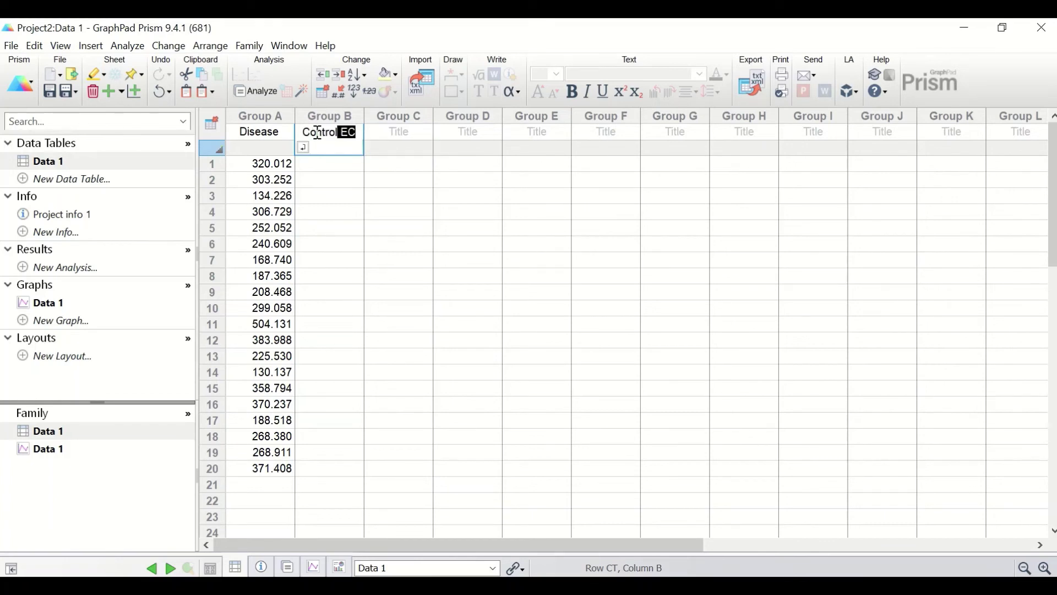
pyautogui.press('Delete')
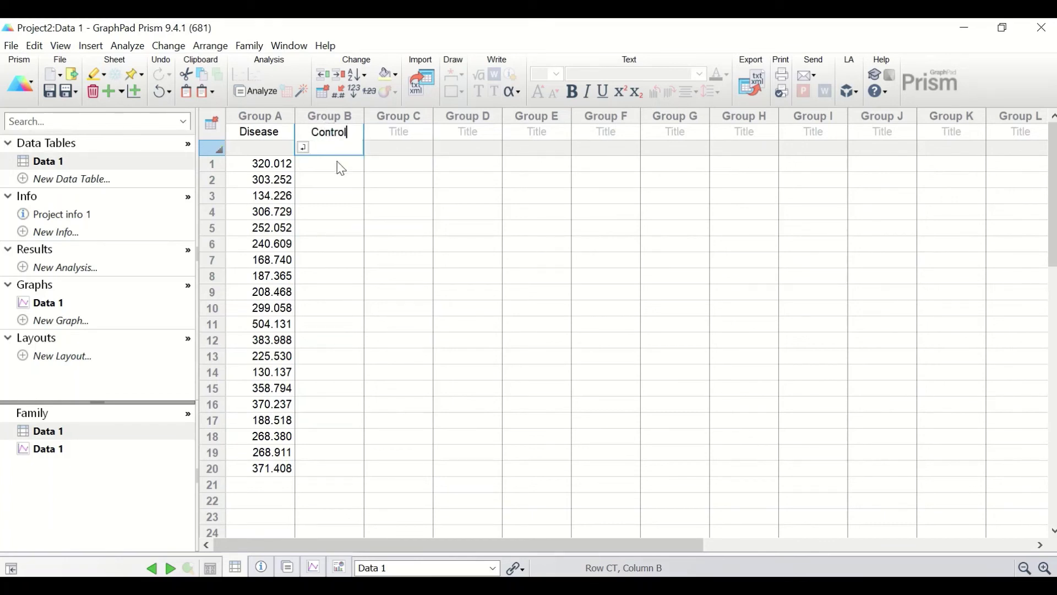
pyautogui.press('Return')
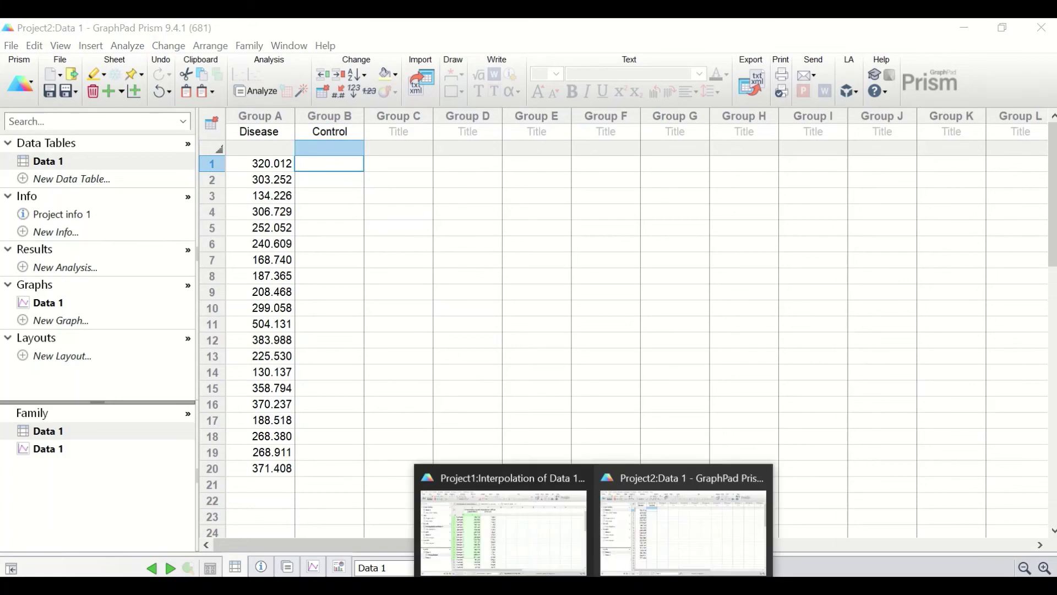
# Copy the interpolated mean concentrations of Control1 to Control20 from Project1 into the Control column of Project2's table.
pyautogui.click(502, 545)
pyautogui.scroll(-4, 407, 485)
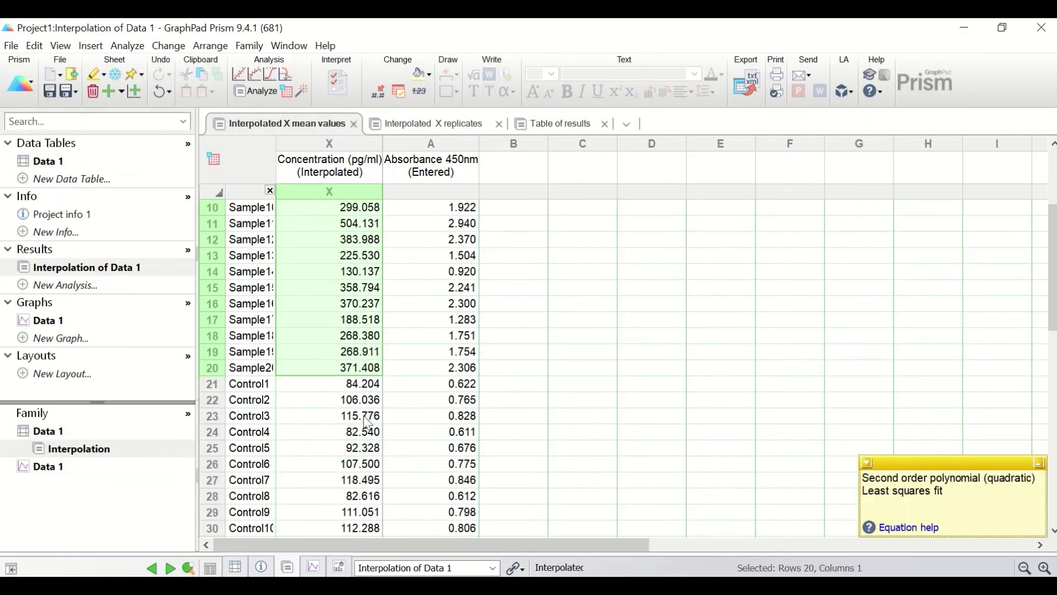
pyautogui.moveTo(347, 289); pyautogui.dragTo(331, 467)
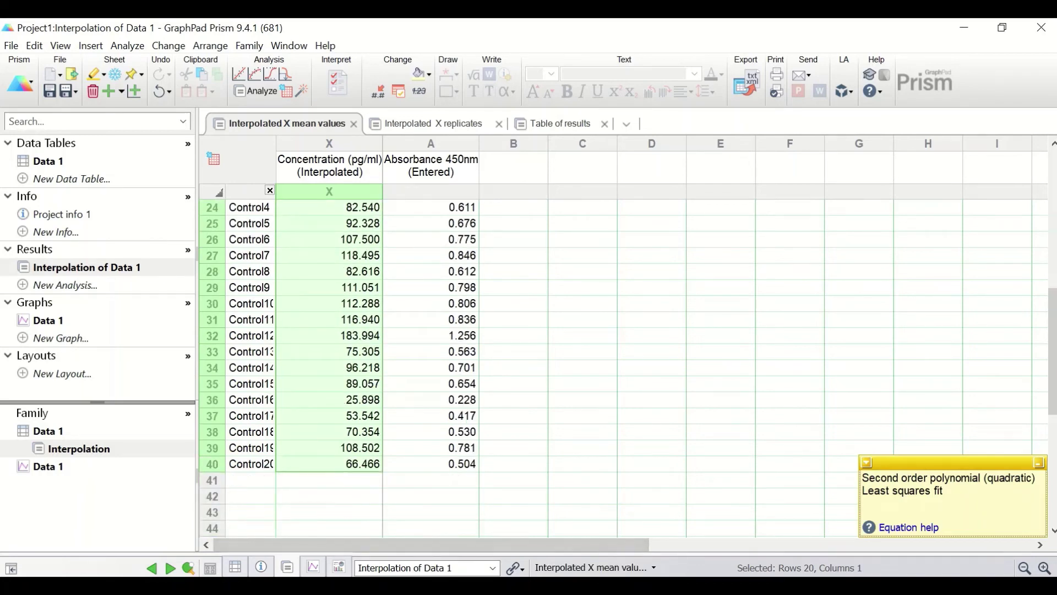
pyautogui.click(593, 587)
pyautogui.click(656, 540)
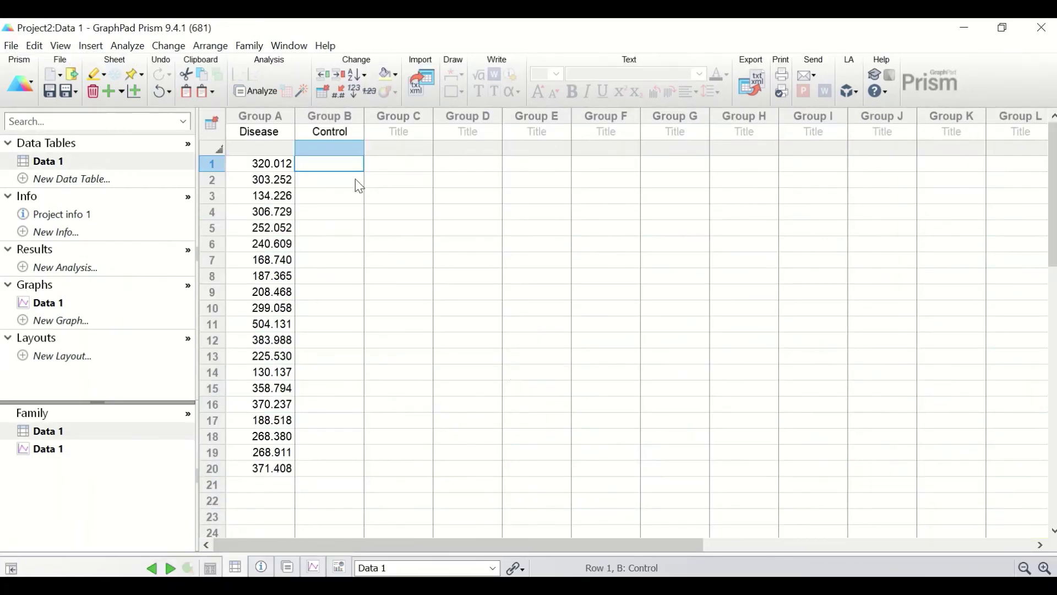
pyautogui.write('84.204 106.036 115.776 82.540 92.328 107.500 118.495 82.616 111.051 112.288 116.940 183.994 75.305 96.218 89.057 25.898 53.542 70.354 108.502 66.466')
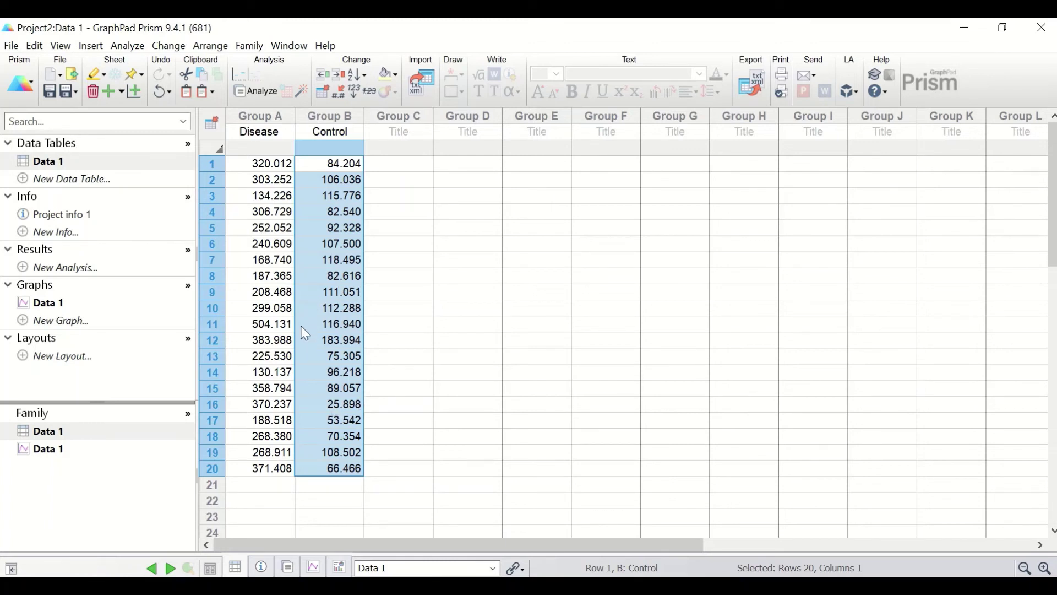
# Create a new column bar graph of Data 1 plotting mean with SD, and title it ELISA Protein X Level.
pyautogui.click(75, 326)
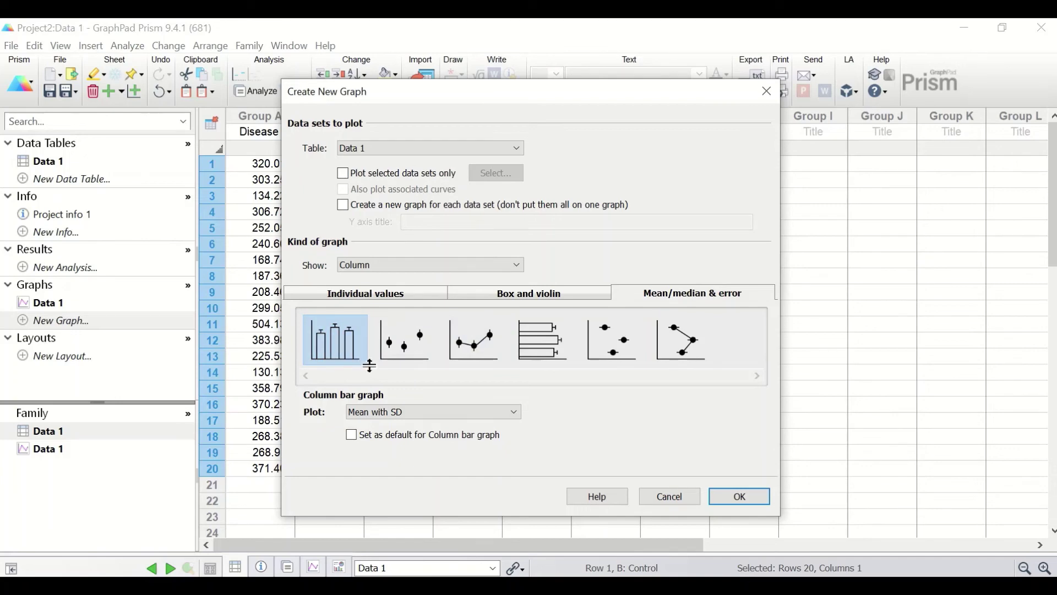
pyautogui.click(749, 496)
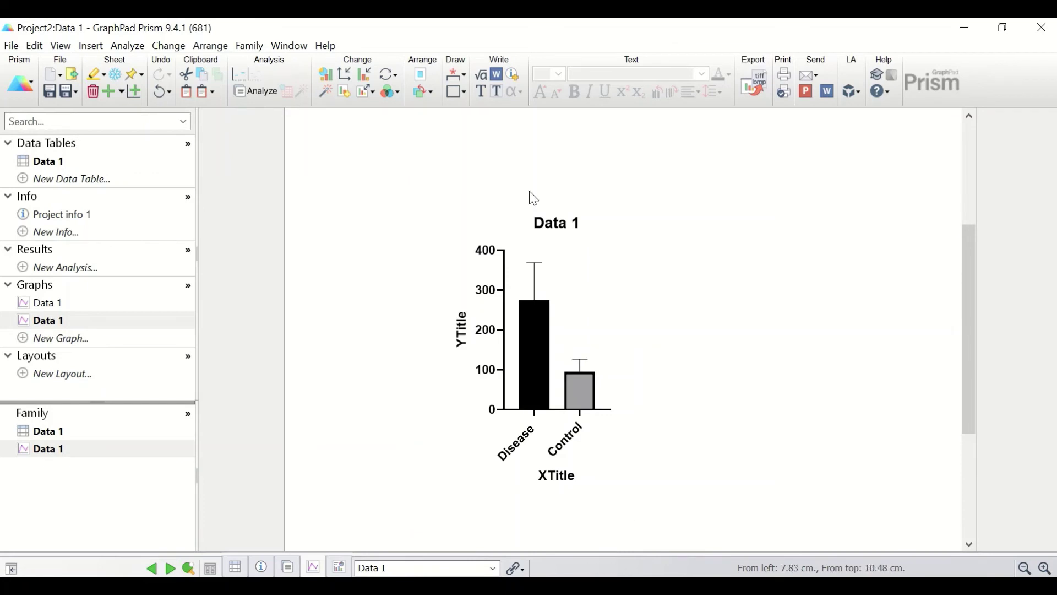
pyautogui.doubleClick(551, 226)
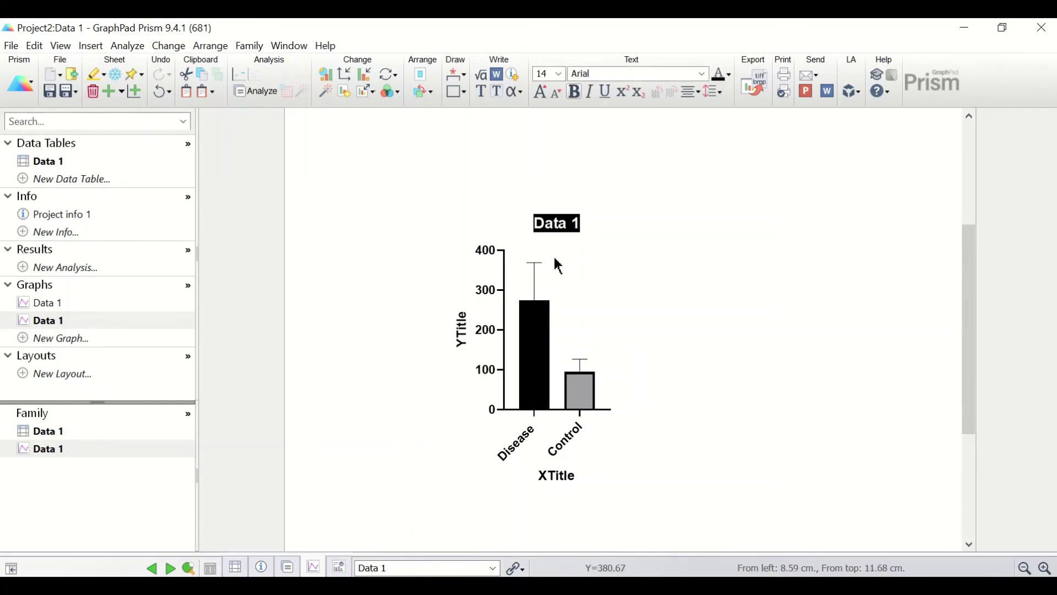
pyautogui.press('Delete')
pyautogui.write('E')
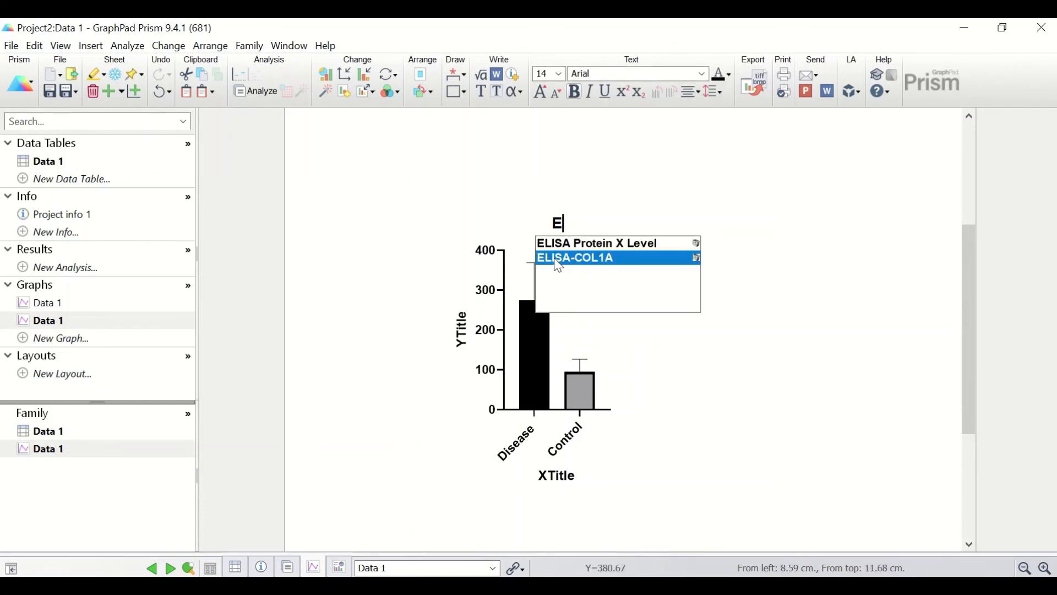
pyautogui.press('Up')
pyautogui.press('Return')
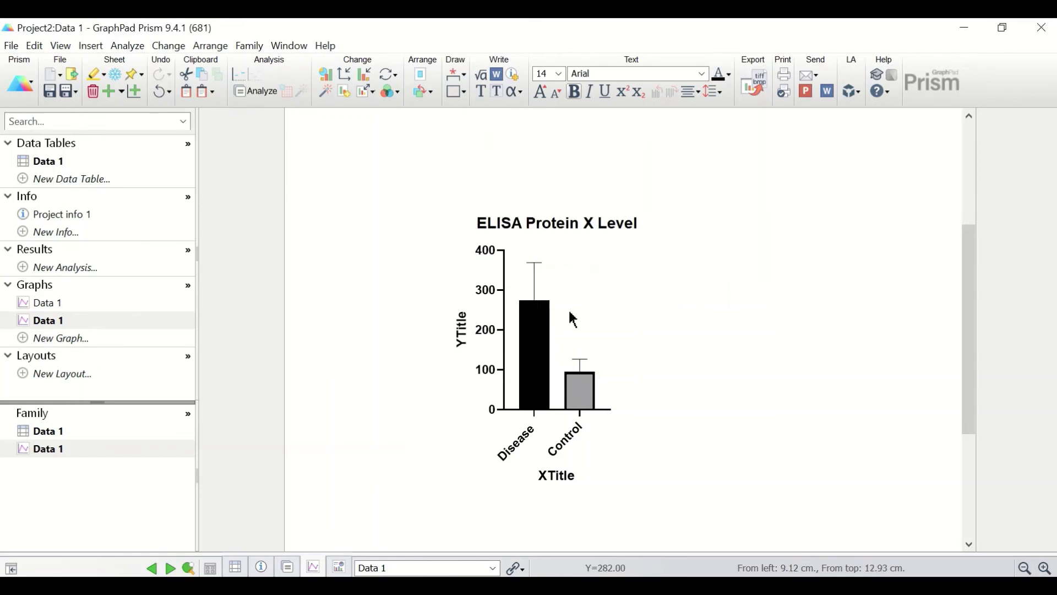
# Set the bar graph's X axis title to Groups and its Y axis title to Absorbance 450nm.
pyautogui.click(552, 477)
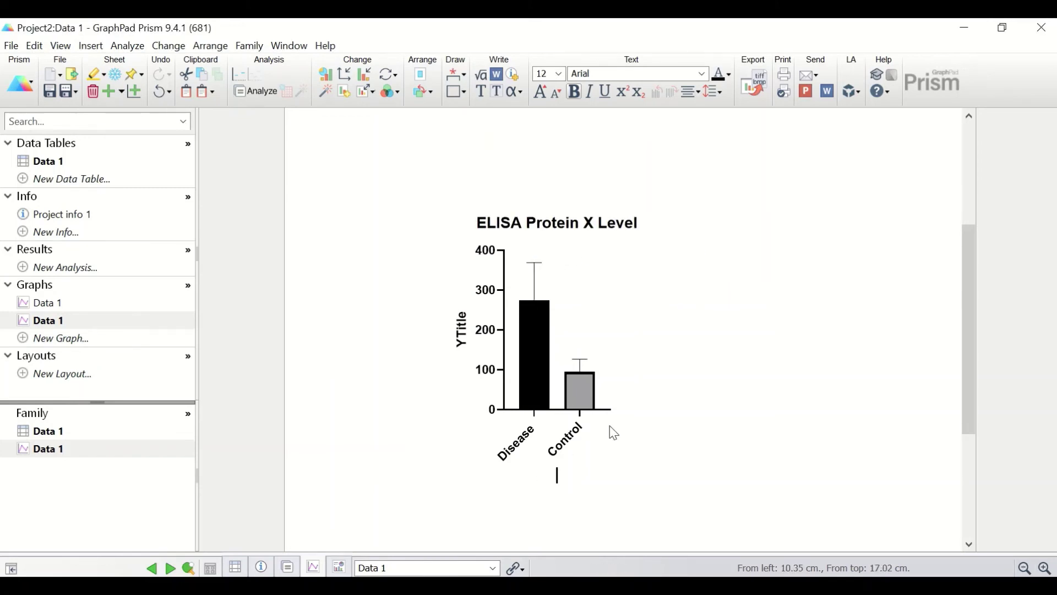
pyautogui.write('G')
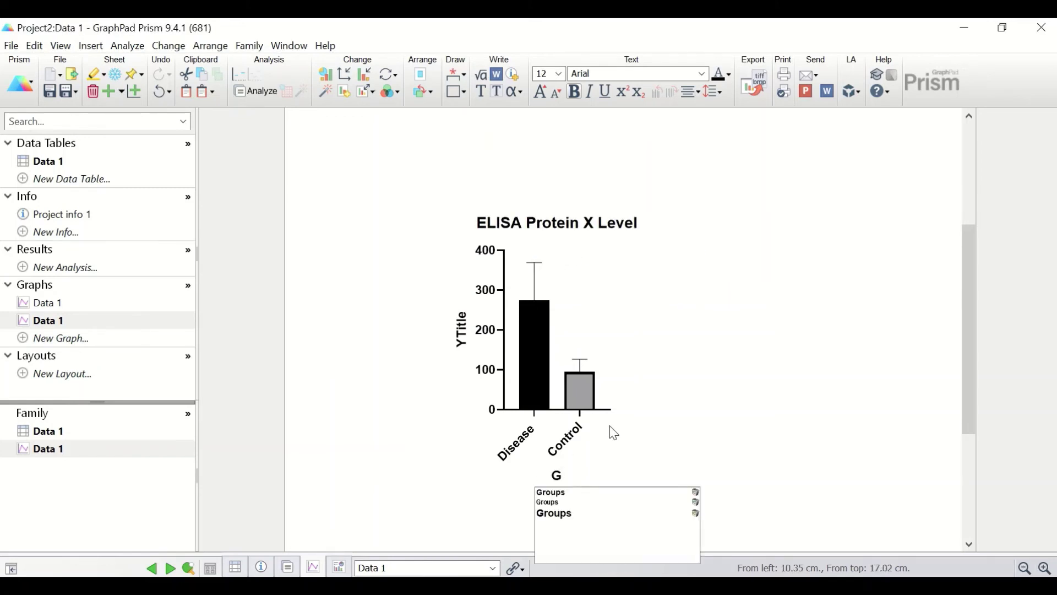
pyautogui.click(556, 503)
pyautogui.doubleClick(461, 339)
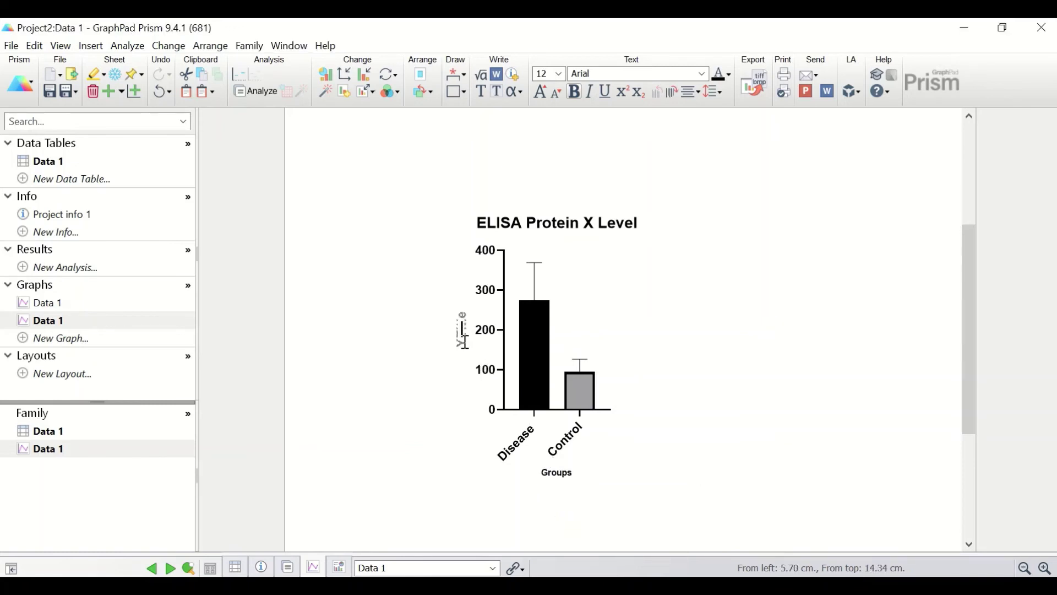
pyautogui.write('A')
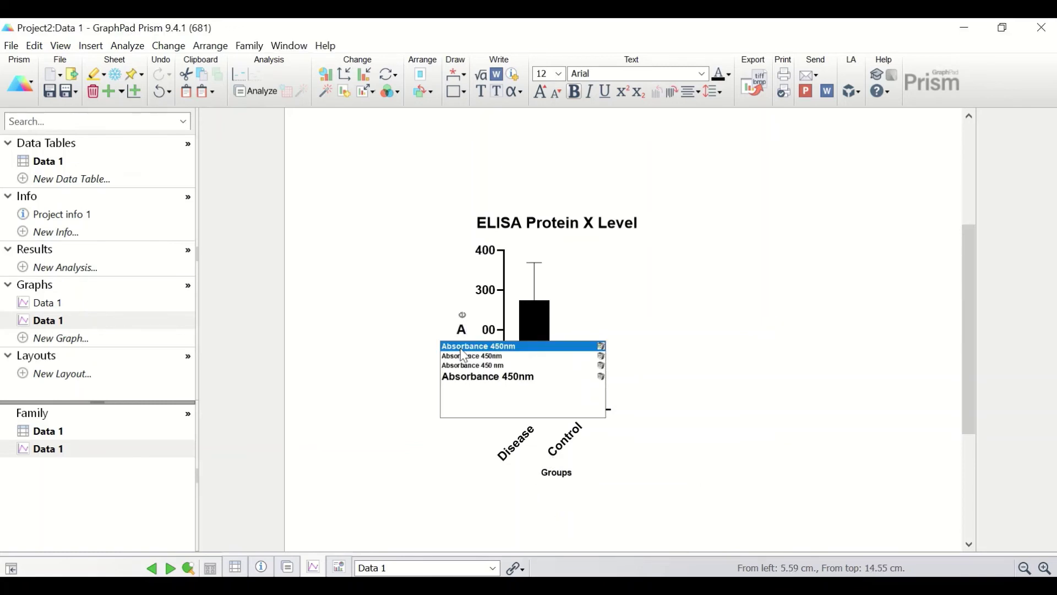
pyautogui.click(499, 356)
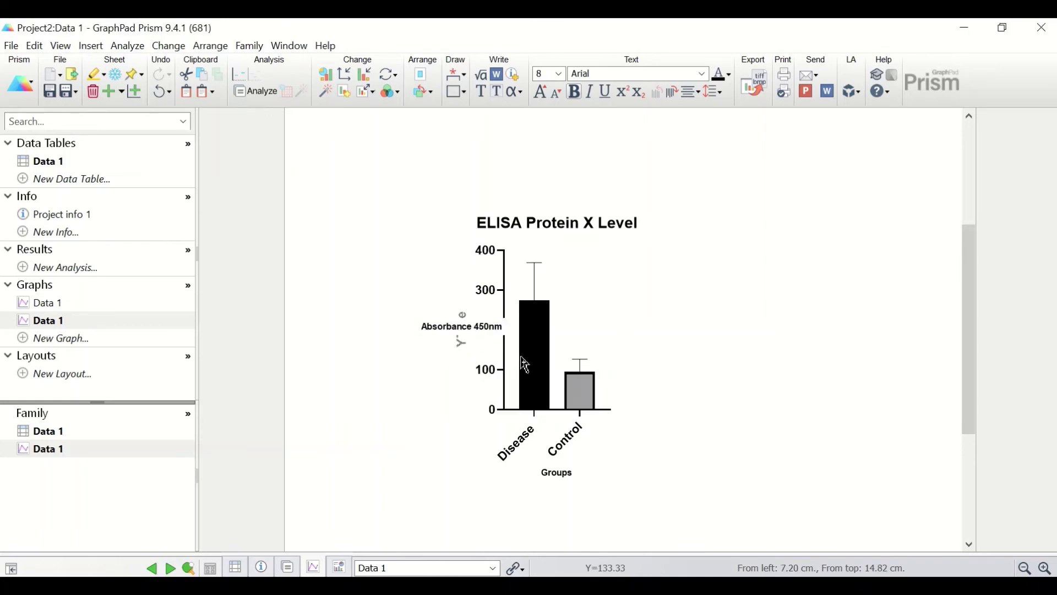
pyautogui.click(639, 359)
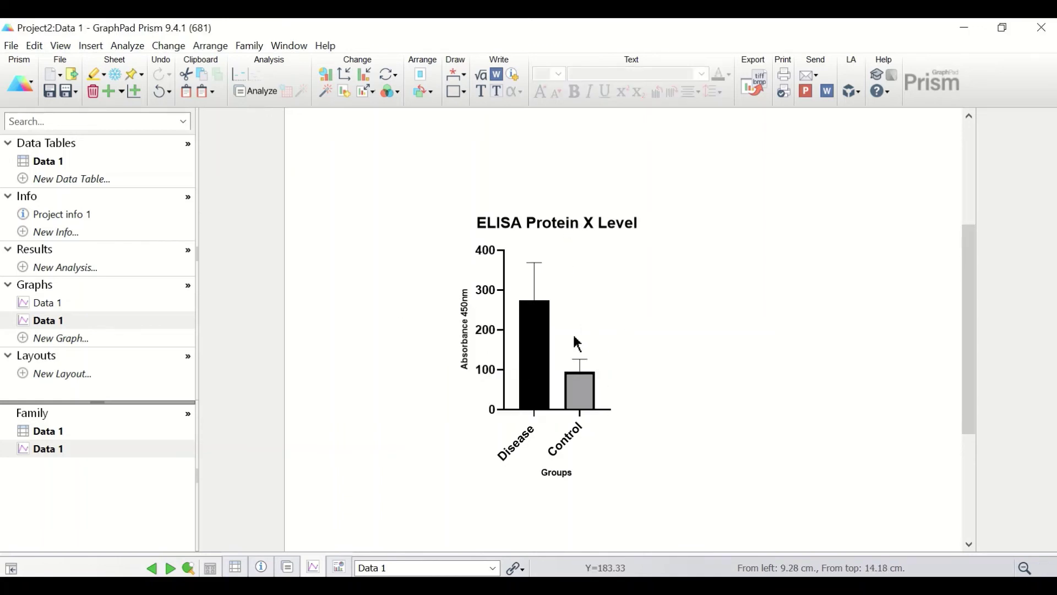